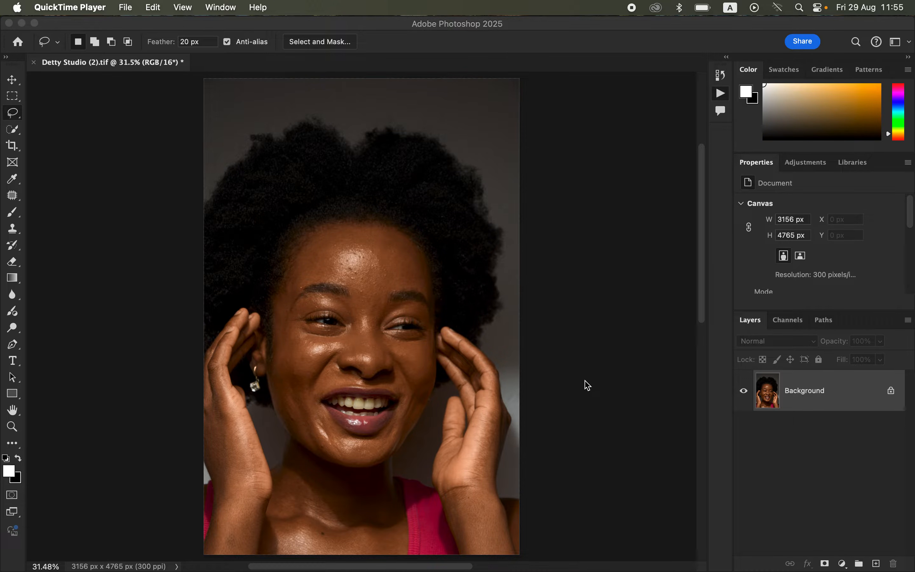
Step: Duplicate the Background layer twice
{"action": "left_click", "coordinate": [819, 399]}
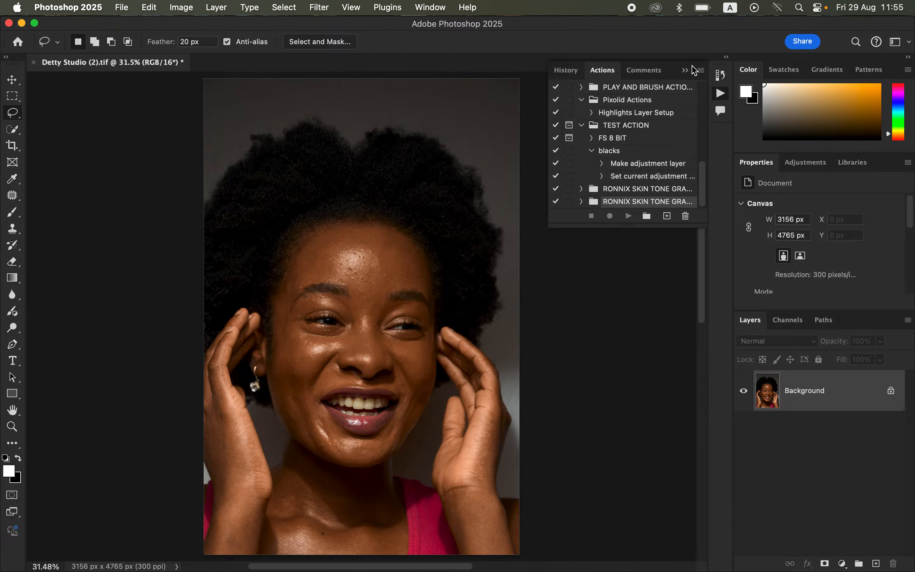
{"action": "left_click", "coordinate": [684, 69]}
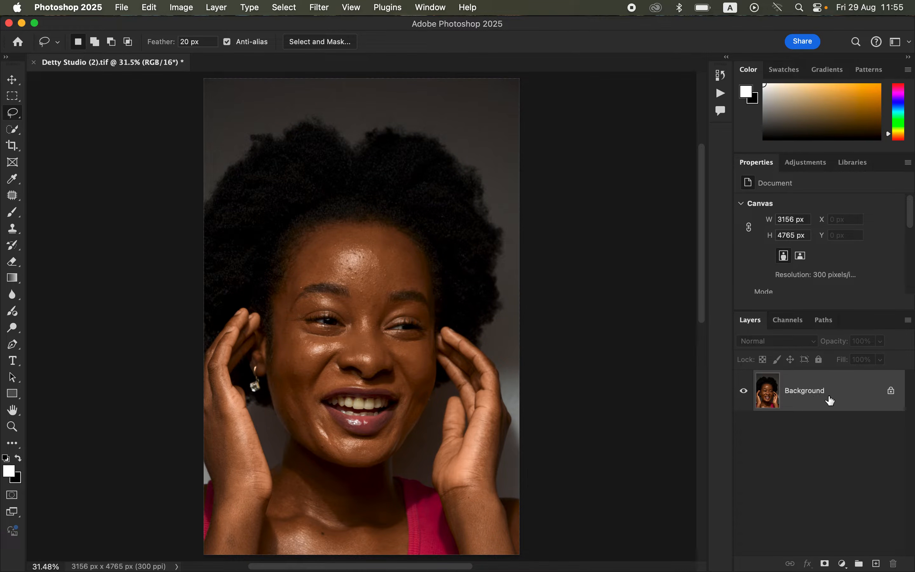
{"action": "key", "text": "super+j"}
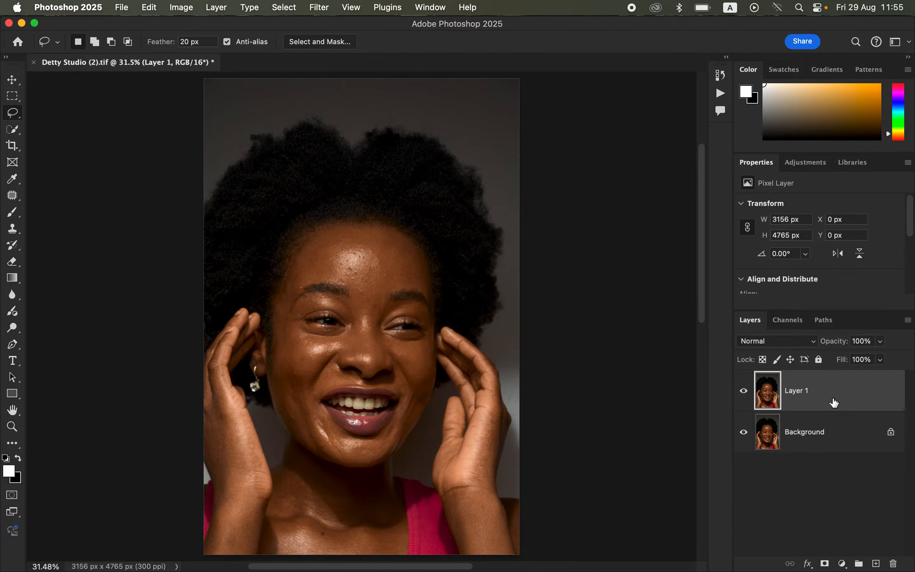
{"action": "key", "text": "super+j"}
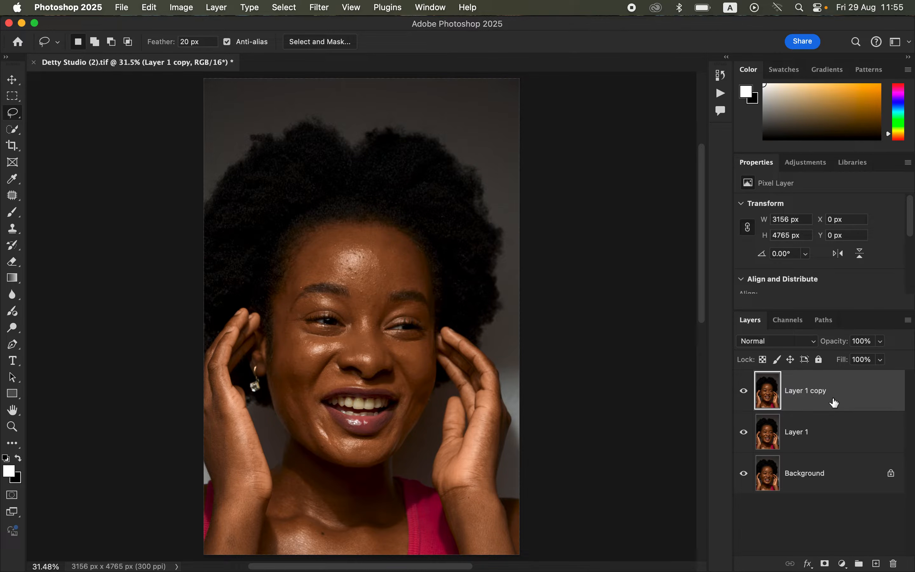
Step: Rename the lower duplicate COLOR and the upper duplicate TEXTURE
{"action": "double_click", "coordinate": [802, 436]}
{"action": "type", "text": "COLOR"}
{"action": "double_click", "coordinate": [799, 389]}
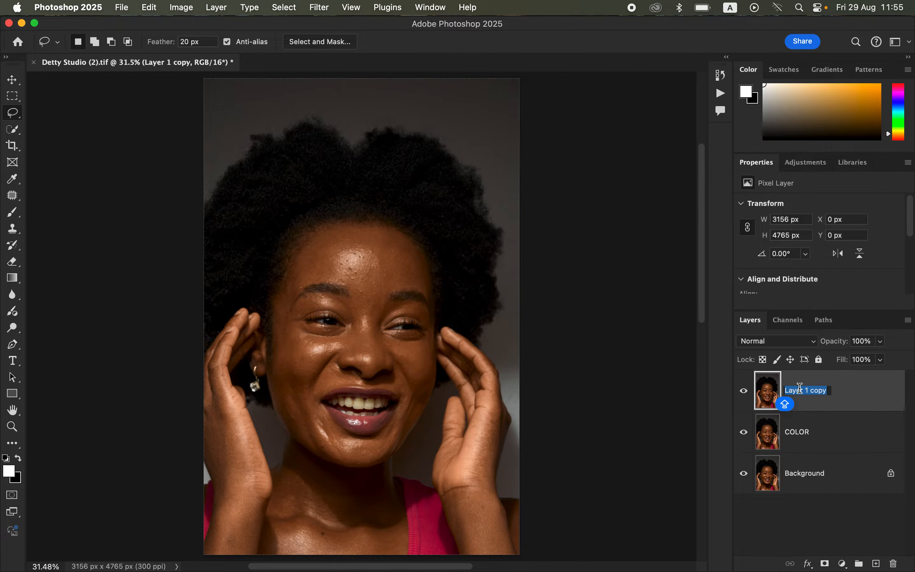
{"action": "type", "text": "TEXTURE"}
{"action": "key", "text": "Return"}
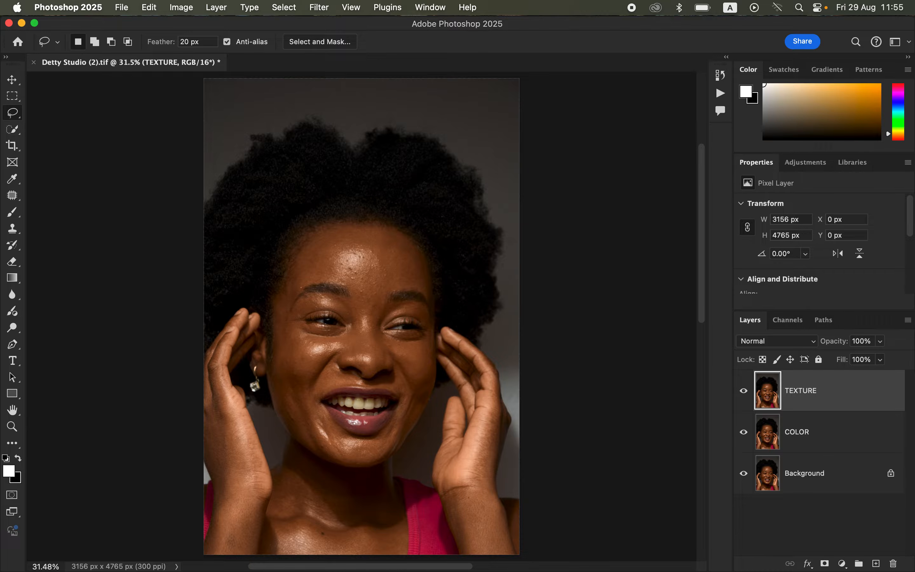
Step: Hide the TEXTURE layer and apply a Gaussian Blur with a 10-pixel radius to the COLOR layer
{"action": "left_click", "coordinate": [833, 440]}
{"action": "left_click", "coordinate": [744, 392]}
{"action": "left_click", "coordinate": [322, 9]}
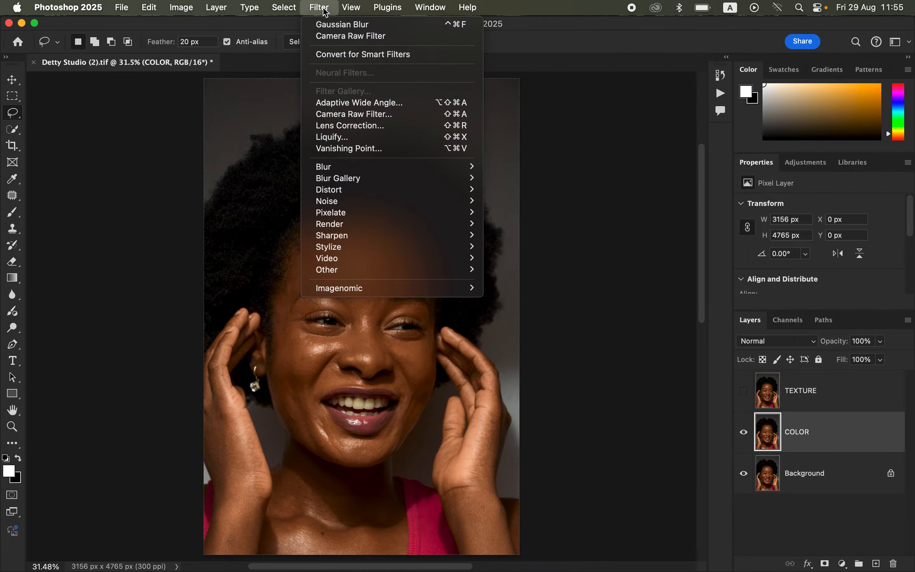
{"action": "mouse_move", "coordinate": [425, 170]}
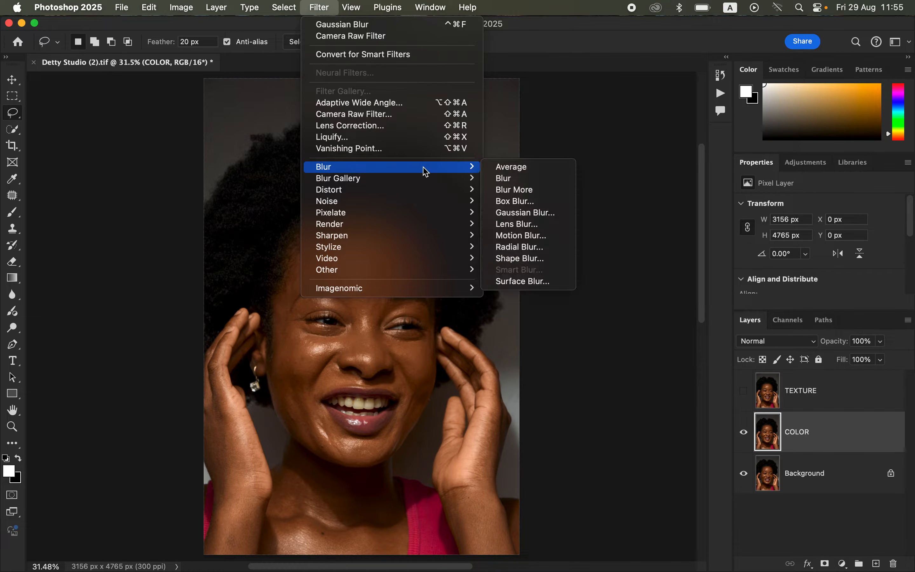
{"action": "left_click", "coordinate": [540, 214]}
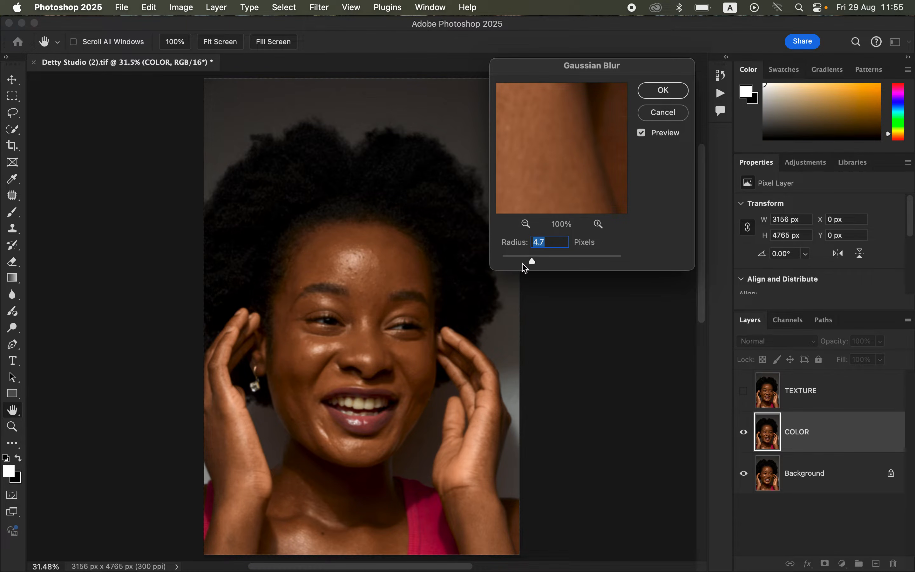
{"action": "left_click_drag", "start_coordinate": [531, 261], "coordinate": [440, 269]}
{"action": "left_click", "coordinate": [360, 267]}
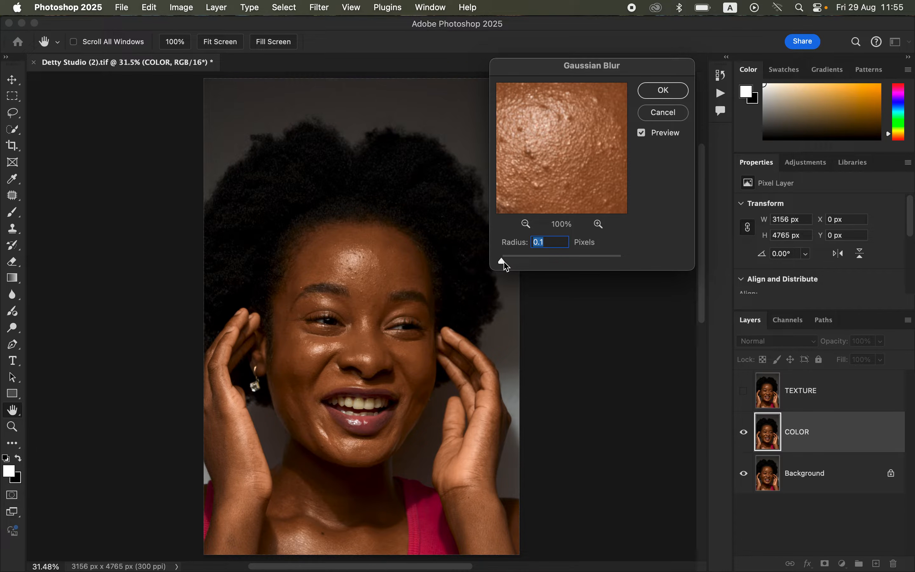
{"action": "left_click_drag", "start_coordinate": [505, 265], "coordinate": [553, 267]}
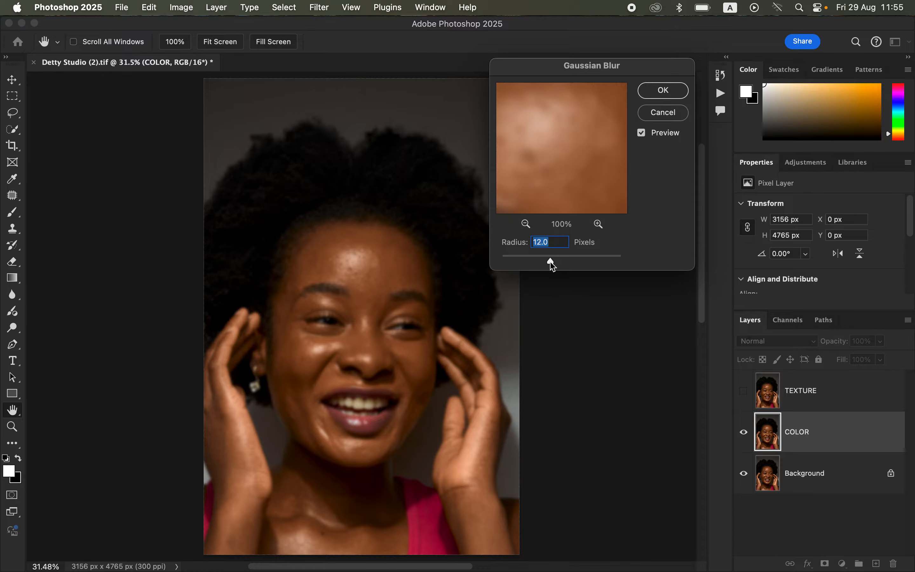
{"action": "type", "text": "10"}
{"action": "left_click", "coordinate": [662, 92]}
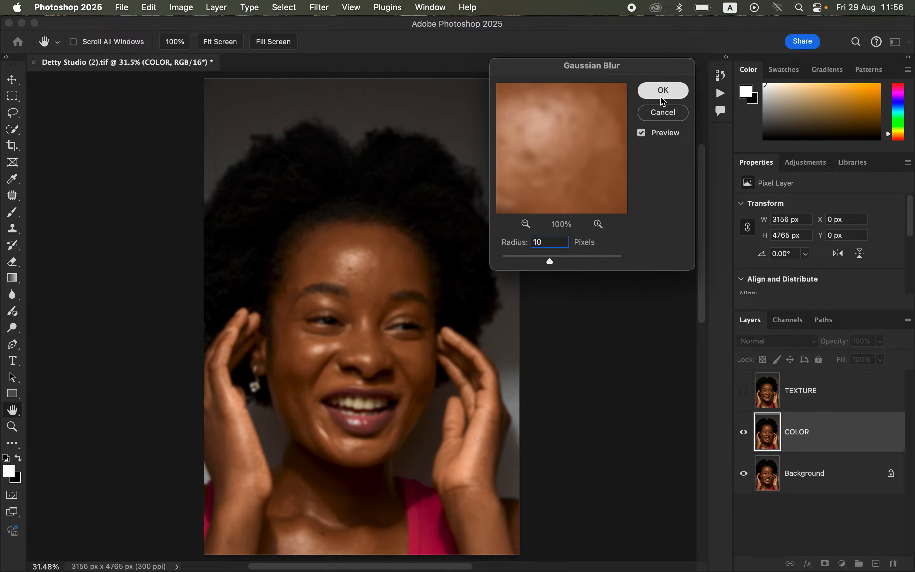
Step: Show and select the TEXTURE layer and set up Apply Image from layer COLOR, RGB channel, inverted, Add blending, Scale 2, Offset 0
{"action": "left_click", "coordinate": [829, 399]}
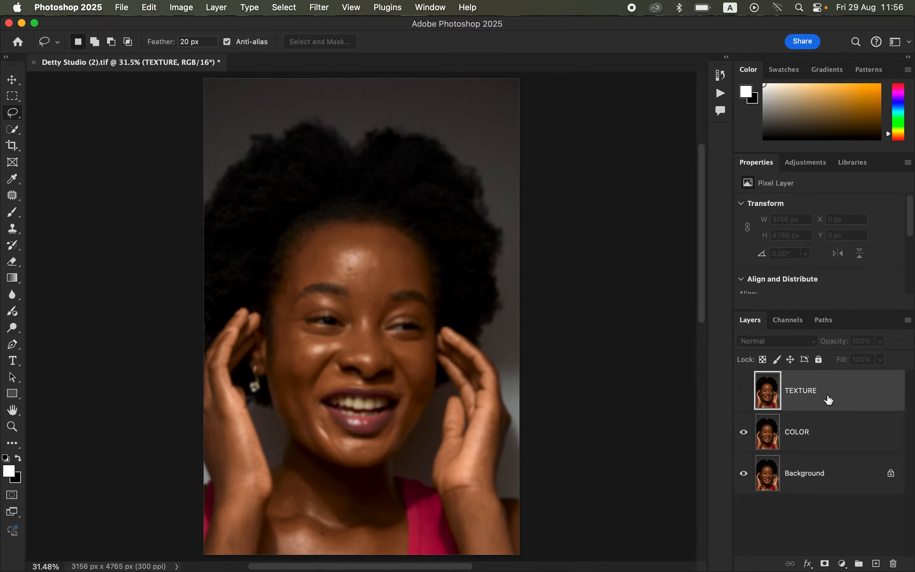
{"action": "left_click", "coordinate": [744, 390]}
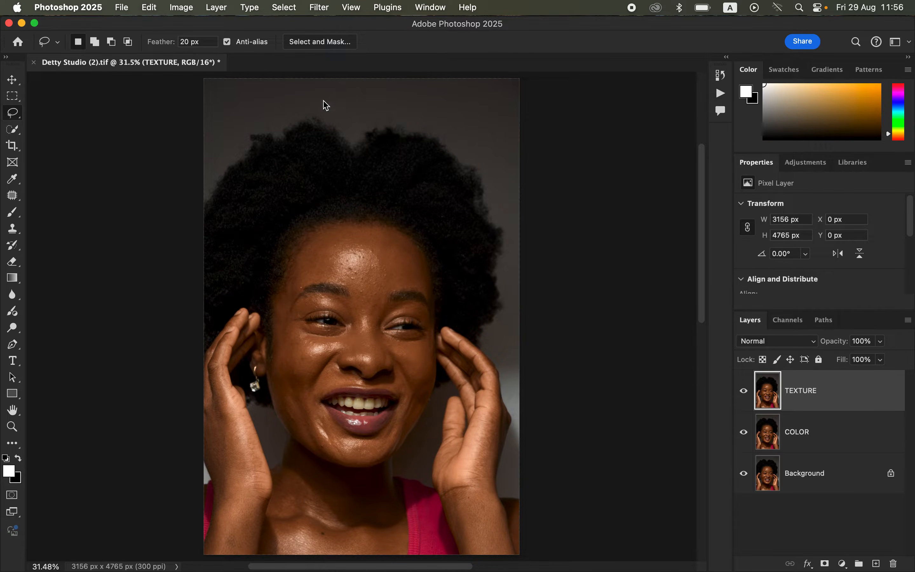
{"action": "left_click", "coordinate": [183, 7]}
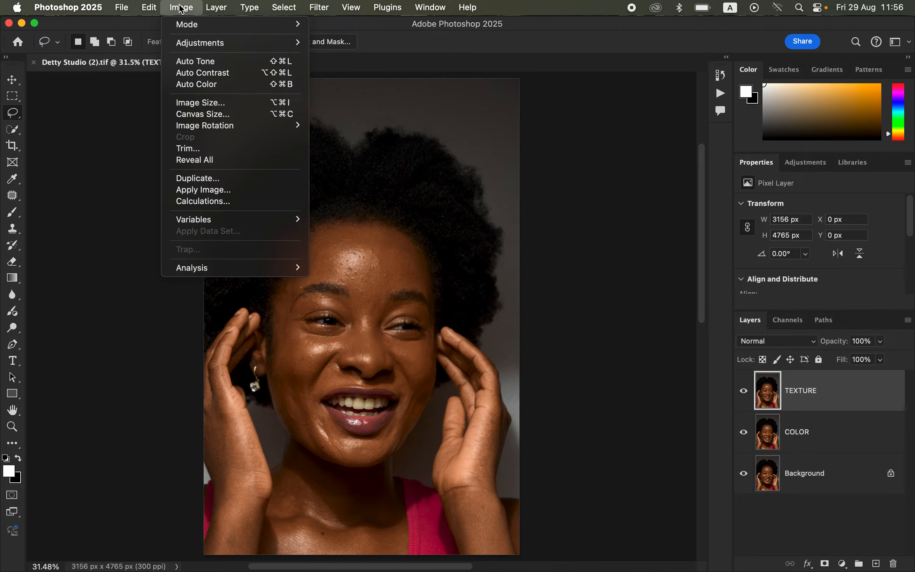
{"action": "left_click", "coordinate": [208, 192]}
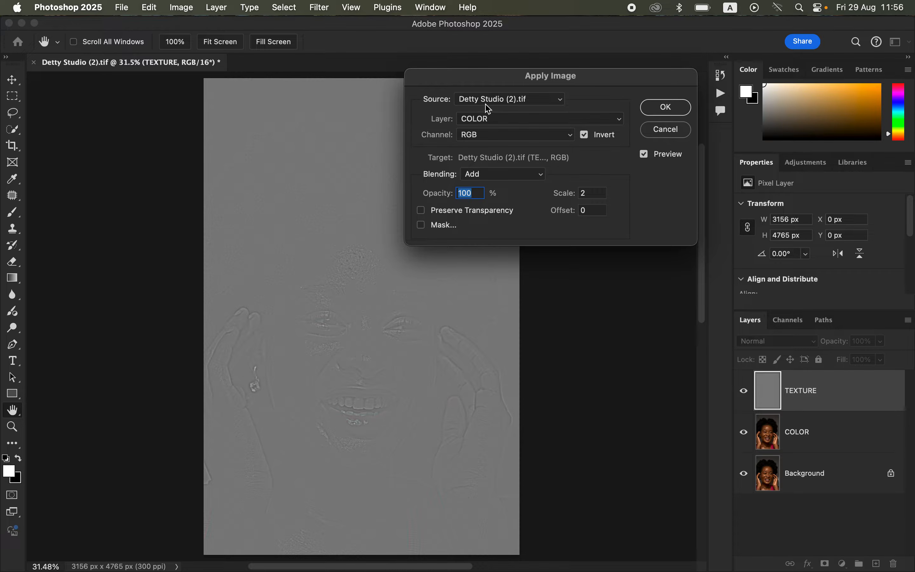
{"action": "left_click", "coordinate": [493, 118]}
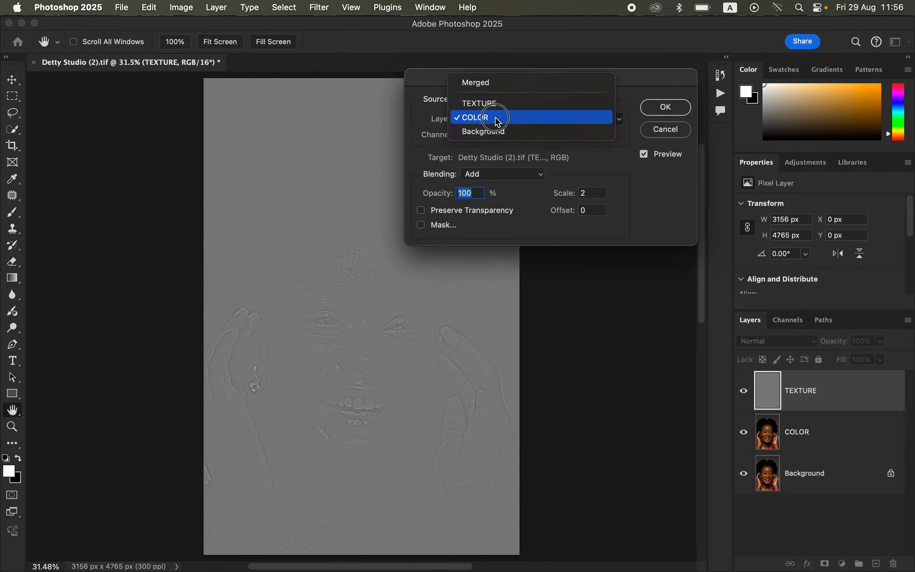
{"action": "left_click", "coordinate": [498, 124]}
{"action": "left_click", "coordinate": [495, 137]}
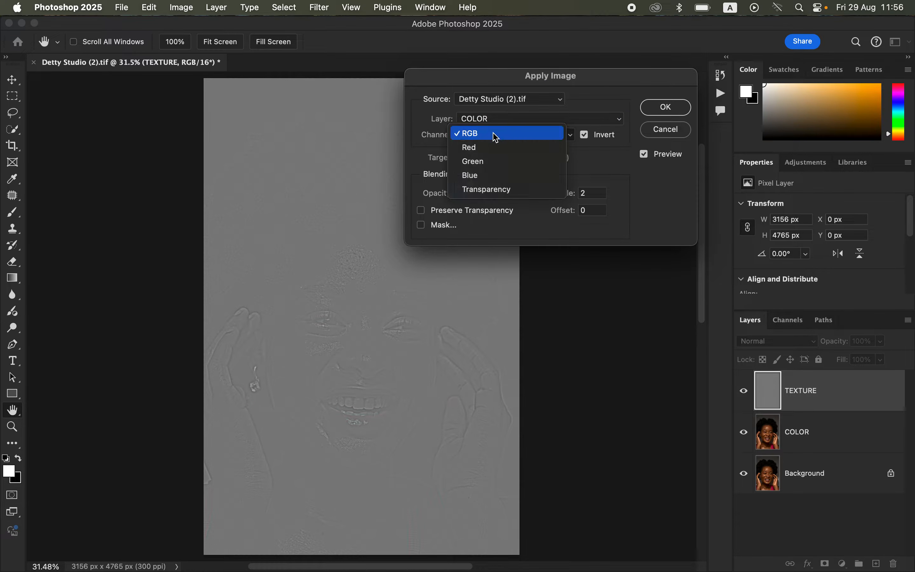
{"action": "left_click", "coordinate": [497, 137]}
{"action": "left_click", "coordinate": [587, 135]}
{"action": "left_click", "coordinate": [586, 135]}
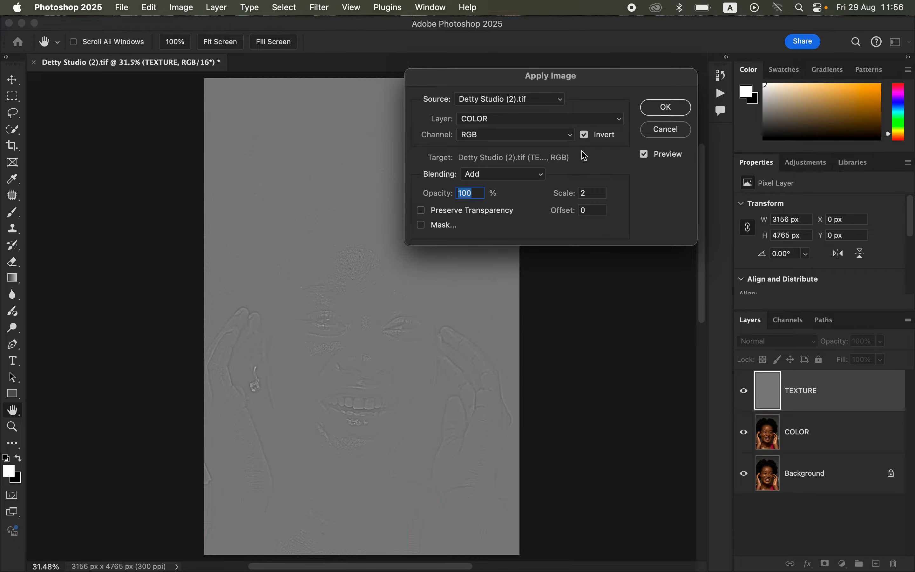
{"action": "left_click", "coordinate": [517, 180]}
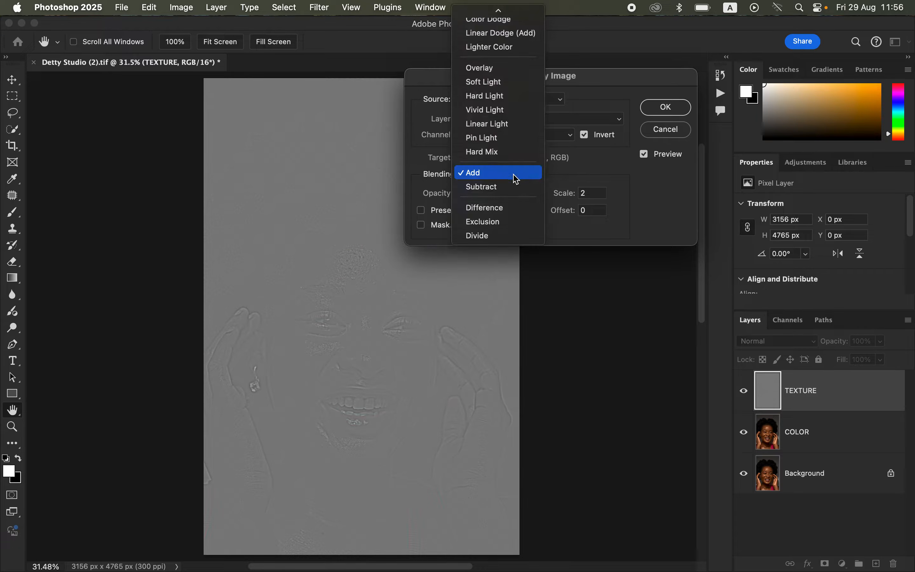
{"action": "left_click", "coordinate": [497, 177]}
{"action": "left_click", "coordinate": [496, 180]}
{"action": "left_click", "coordinate": [492, 174]}
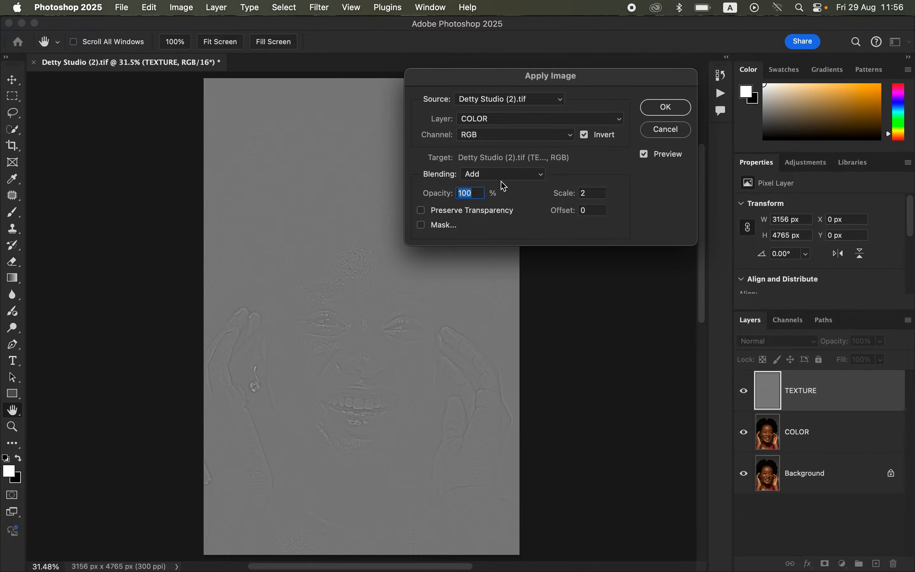
{"action": "left_click", "coordinate": [493, 178]}
{"action": "left_click", "coordinate": [480, 185]}
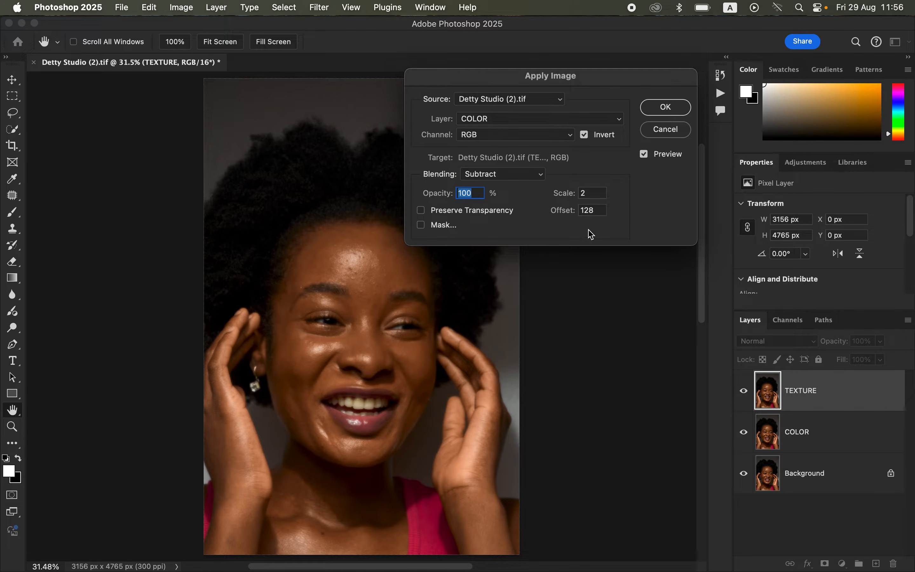
{"action": "left_click", "coordinate": [584, 135]}
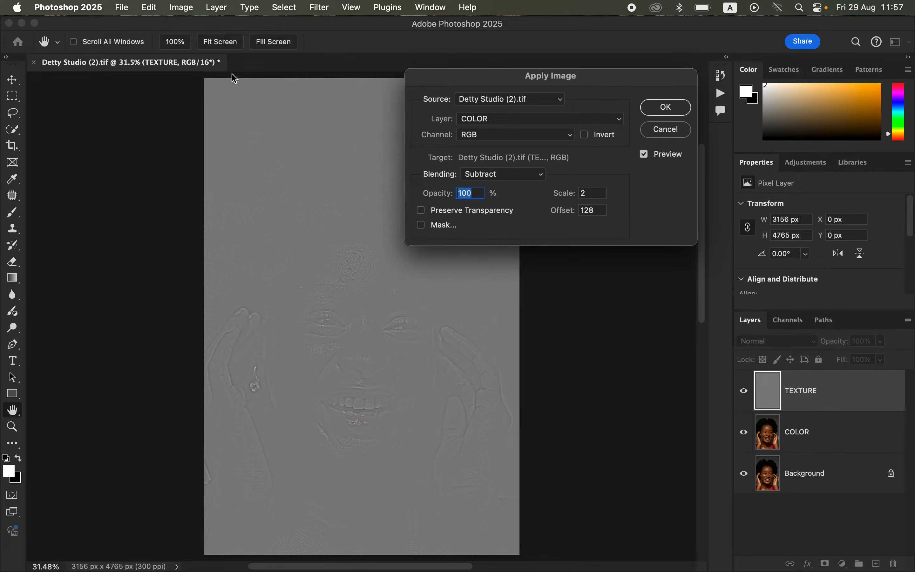
{"action": "left_click", "coordinate": [497, 174]}
{"action": "left_click", "coordinate": [498, 159]}
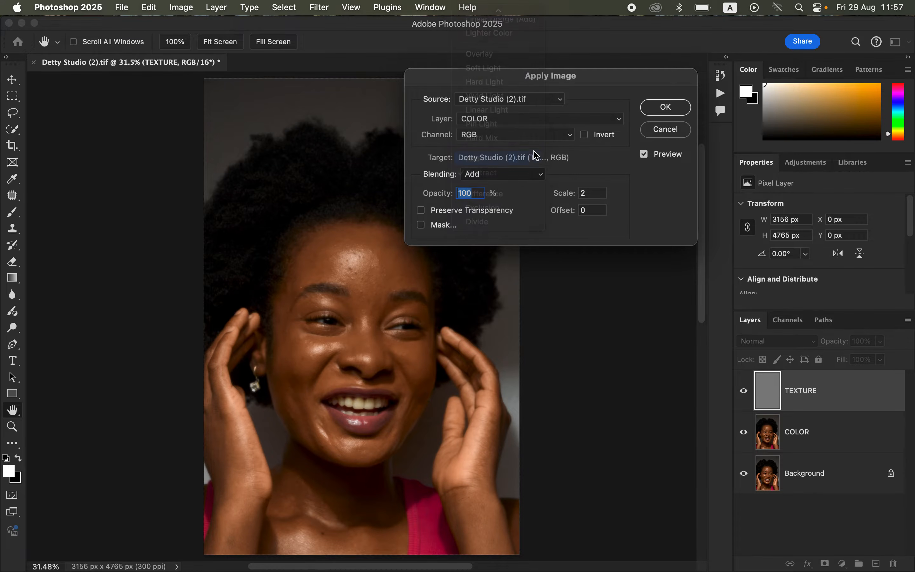
{"action": "left_click", "coordinate": [585, 134]}
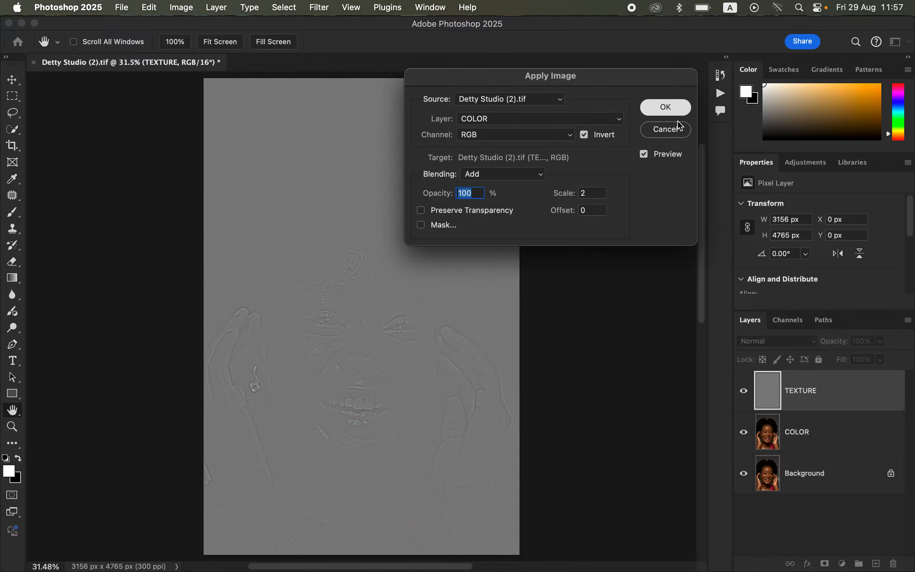
Step: Apply the image to the TEXTURE layer and set its blend mode to Linear Light
{"action": "key", "text": "Return"}
{"action": "left_click", "coordinate": [781, 342]}
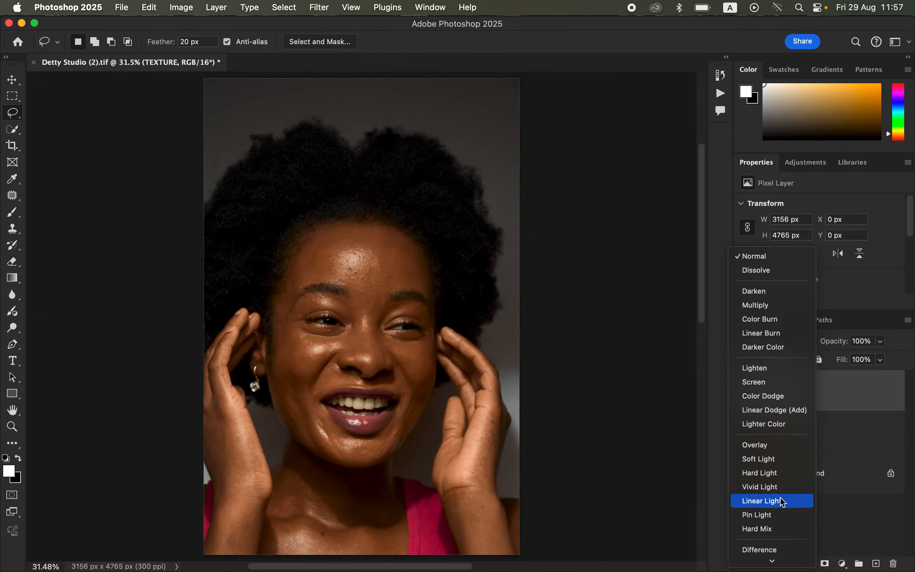
{"action": "left_click", "coordinate": [783, 504]}
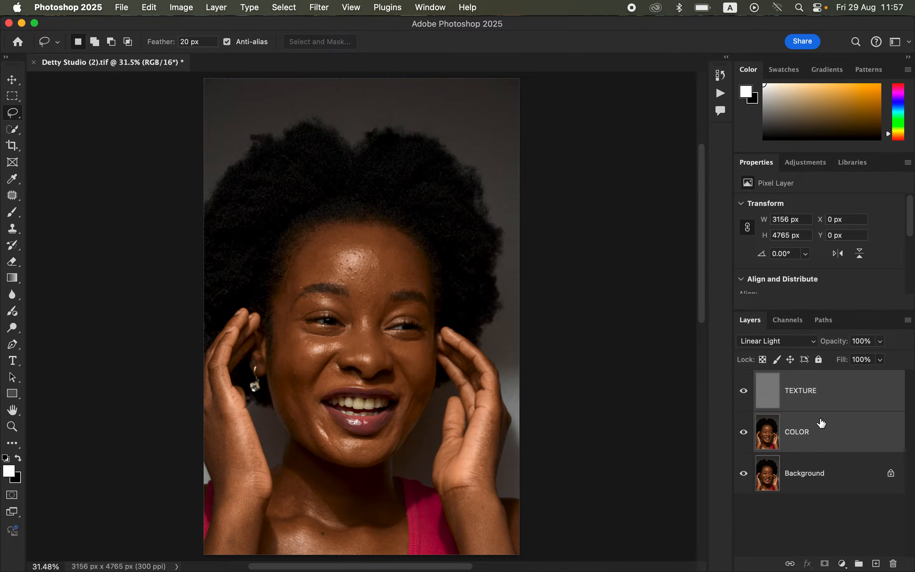
Step: Group the TEXTURE and COLOR layers and name the group FREQ SEP
{"action": "key", "text": "super+g"}
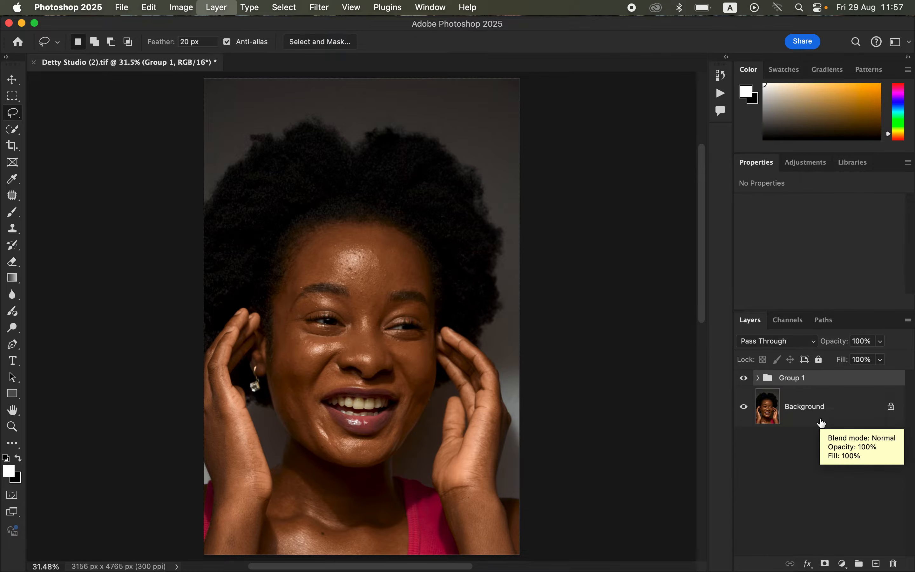
{"action": "double_click", "coordinate": [797, 377]}
{"action": "type", "text": "FREQ SEP"}
{"action": "key", "text": "Return"}
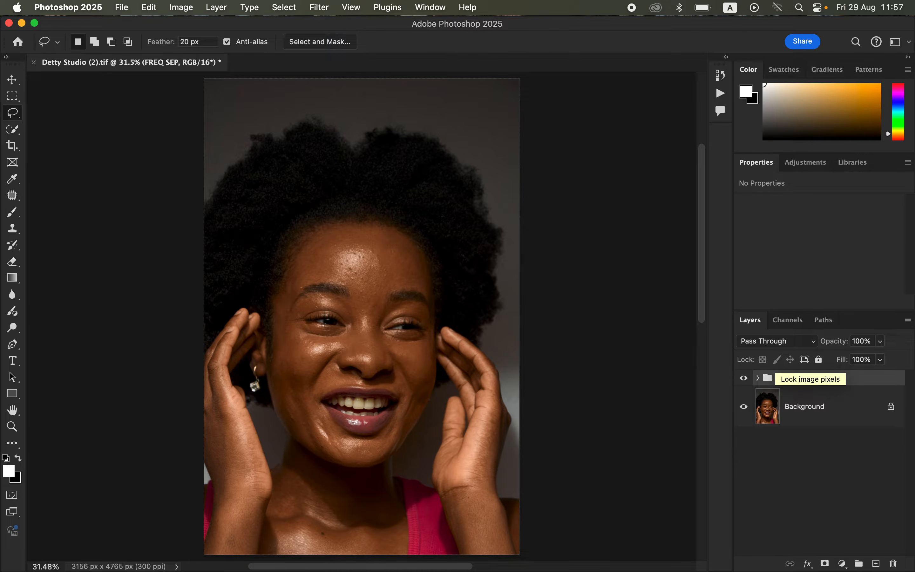
Step: Expand the FREQ SEP group, select the COLOR layer and hide the TEXTURE layer
{"action": "left_click", "coordinate": [759, 378]}
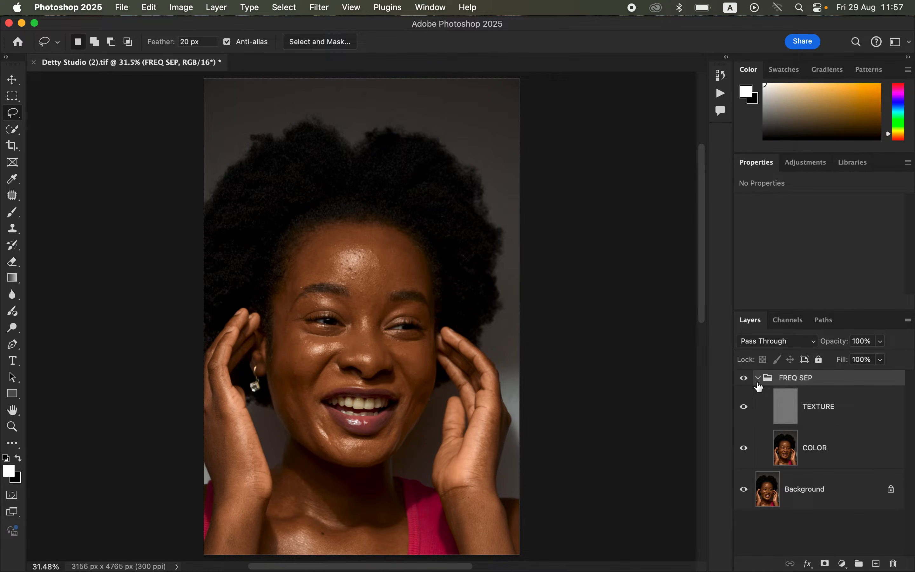
{"action": "left_click", "coordinate": [828, 457]}
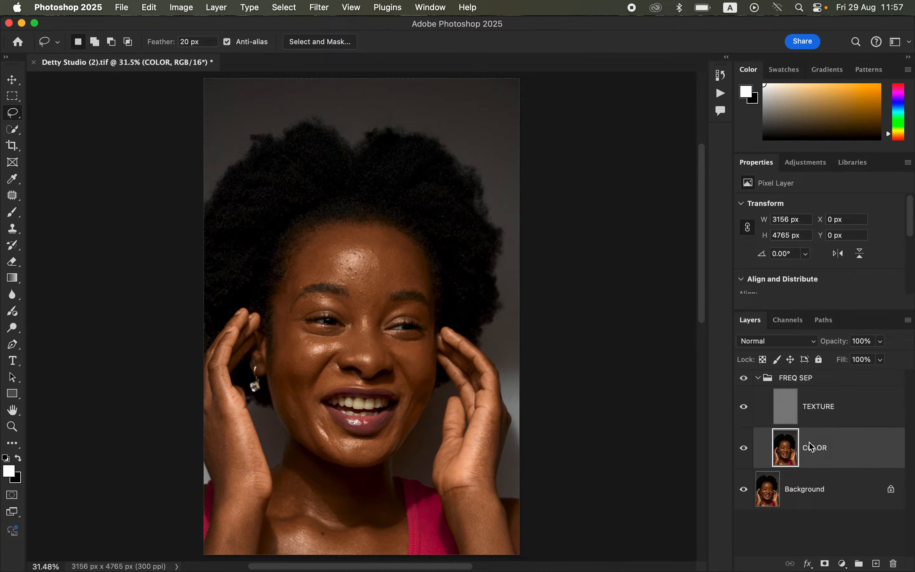
{"action": "left_click", "coordinate": [744, 407]}
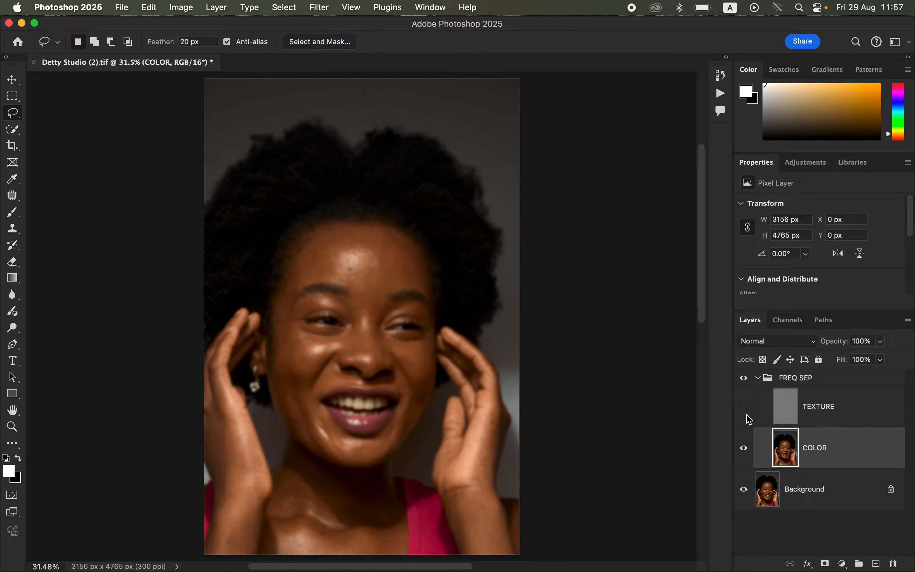
Step: Switch to the Mixer Brush Tool with a Soft Round brush at 125 px and 0% hardness
{"action": "left_click", "coordinate": [13, 214]}
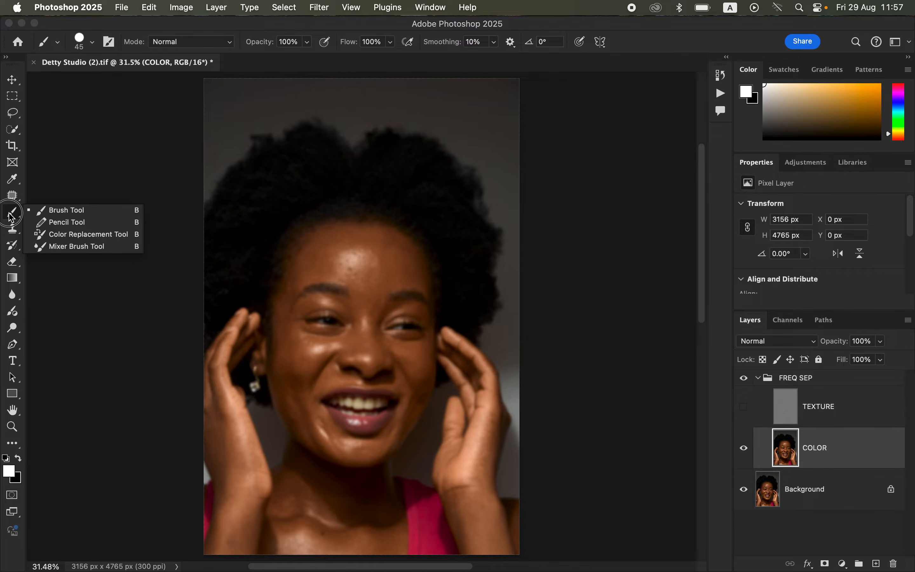
{"action": "left_click", "coordinate": [69, 246]}
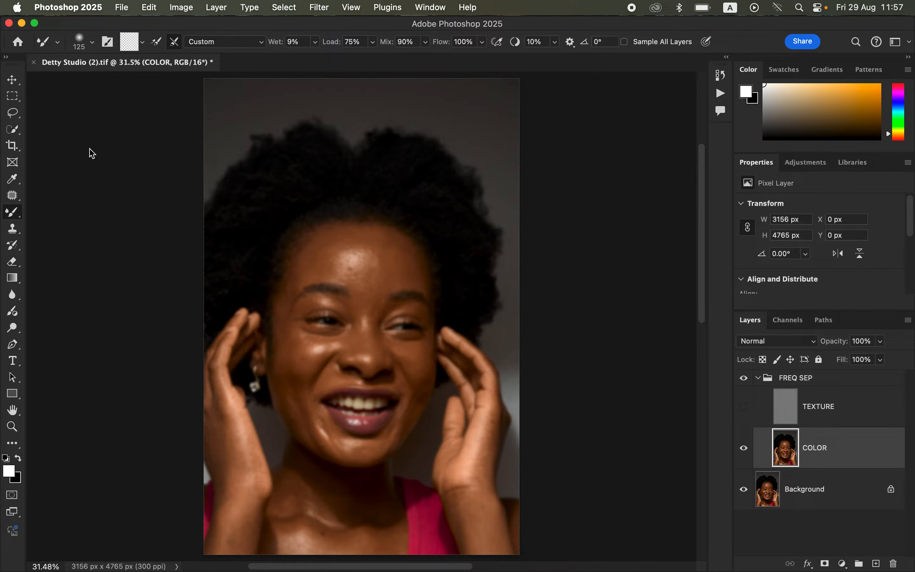
{"action": "left_click", "coordinate": [92, 44]}
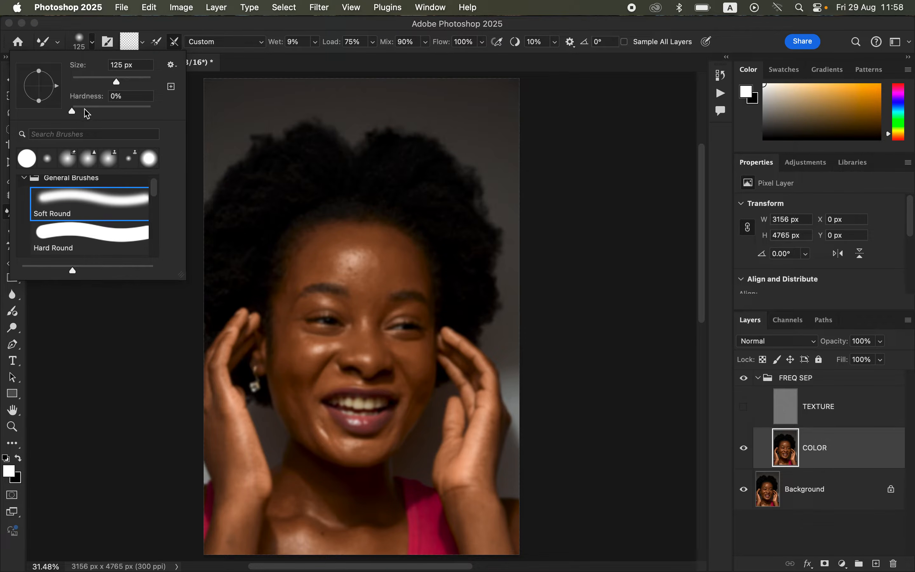
{"action": "left_click", "coordinate": [151, 32]}
{"action": "left_click", "coordinate": [145, 46]}
{"action": "left_click", "coordinate": [148, 69]}
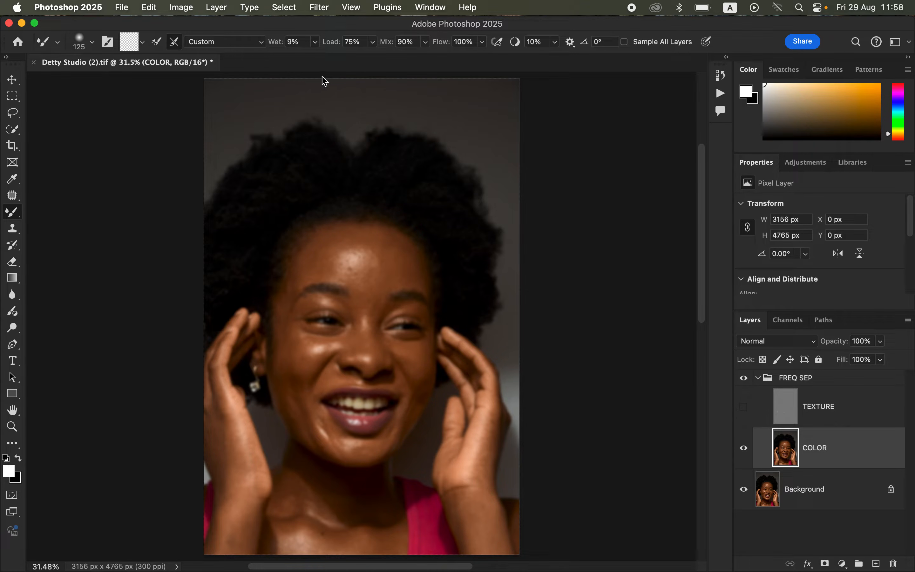
Step: Set the Mixer Brush to Wet 9%, Load 75%, Mix 90% and Flow 100%
{"action": "left_click", "coordinate": [315, 42]}
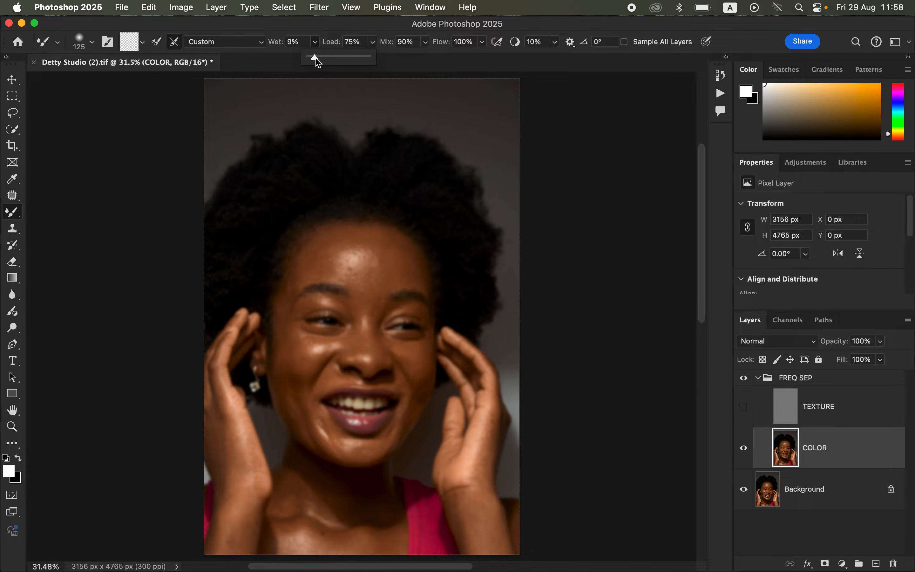
{"action": "left_click", "coordinate": [315, 41]}
{"action": "left_click", "coordinate": [315, 42]}
{"action": "left_click", "coordinate": [318, 44]}
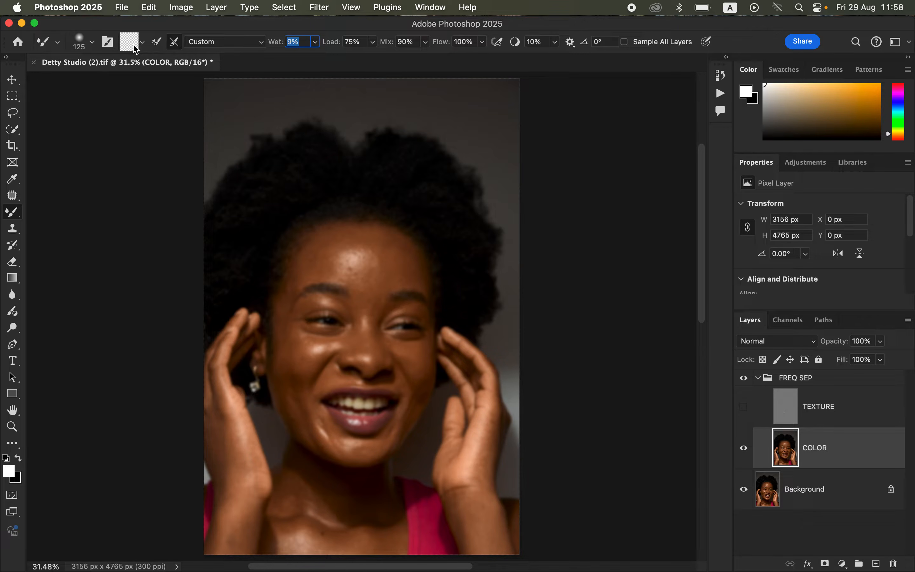
{"action": "left_click", "coordinate": [145, 45]}
{"action": "left_click", "coordinate": [147, 69]}
{"action": "key", "text": "Return"}
Step: Enlarge the brush to 175 px and blend the skin tones across the forehead on the COLOR layer
{"action": "key", "text": "bracketright"}
{"action": "key", "text": "bracketright"}
{"action": "key", "text": "bracketright"}
{"action": "key", "text": "bracketright"}
{"action": "key", "text": "bracketright"}
{"action": "key", "text": "bracketright"}
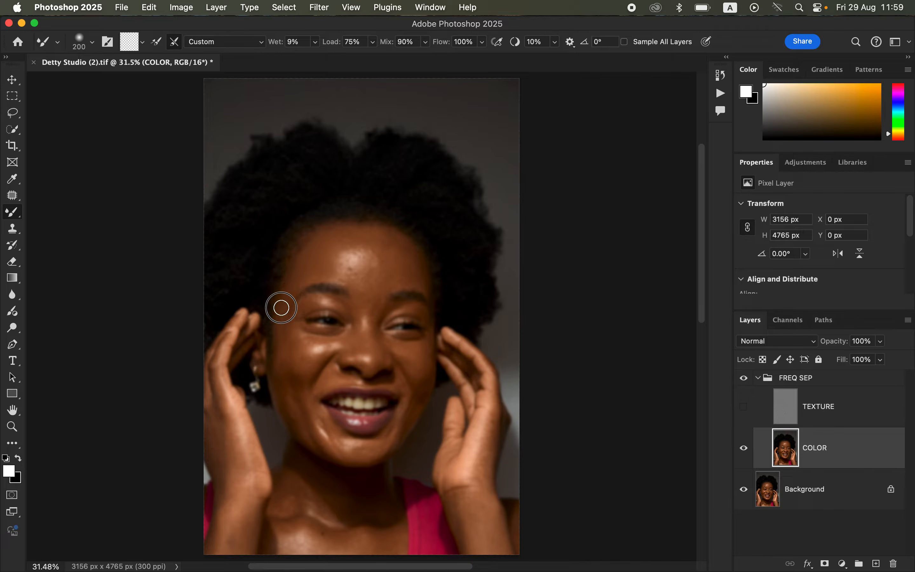
{"action": "key", "text": "bracketright"}
{"action": "key", "text": "bracketright"}
{"action": "key", "text": "bracketright"}
{"action": "key", "text": "bracketleft"}
{"action": "mouse_move", "coordinate": [360, 262]}
{"action": "left_mouse_down"}
{"action": "mouse_move", "coordinate": [347, 260]}
{"action": "mouse_move", "coordinate": [364, 263]}
{"action": "mouse_move", "coordinate": [359, 254]}
{"action": "mouse_move", "coordinate": [354, 262]}
{"action": "mouse_move", "coordinate": [369, 277]}
{"action": "mouse_move", "coordinate": [373, 261]}
{"action": "mouse_move", "coordinate": [356, 246]}
{"action": "mouse_move", "coordinate": [331, 271]}
{"action": "mouse_move", "coordinate": [336, 249]}
{"action": "mouse_move", "coordinate": [369, 249]}
{"action": "mouse_move", "coordinate": [378, 256]}
{"action": "mouse_move", "coordinate": [365, 298]}
{"action": "mouse_move", "coordinate": [386, 288]}
{"action": "mouse_move", "coordinate": [371, 276]}
{"action": "mouse_move", "coordinate": [380, 270]}
{"action": "left_mouse_up"}
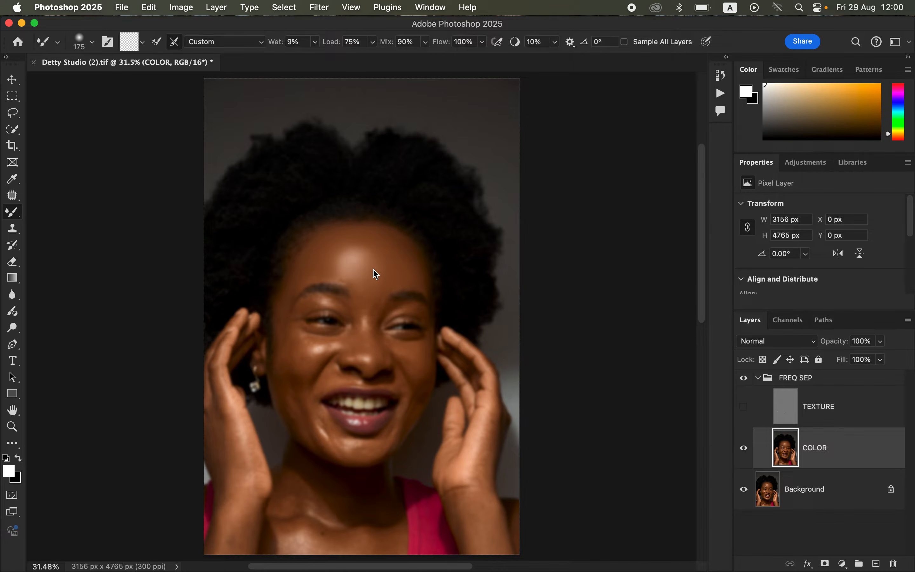
{"action": "mouse_move", "coordinate": [372, 259]}
{"action": "left_mouse_down"}
{"action": "mouse_move", "coordinate": [363, 243]}
{"action": "mouse_move", "coordinate": [336, 259]}
{"action": "mouse_move", "coordinate": [356, 290]}
{"action": "mouse_move", "coordinate": [418, 284]}
{"action": "mouse_move", "coordinate": [361, 249]}
{"action": "mouse_move", "coordinate": [318, 267]}
{"action": "mouse_move", "coordinate": [310, 297]}
{"action": "left_mouse_up"}
Step: Blend the skin tones on both cheeks and down the nose with adjusted brush sizes
{"action": "key", "text": "bracketright"}
{"action": "key", "text": "bracketright"}
{"action": "mouse_move", "coordinate": [284, 341]}
{"action": "left_mouse_down"}
{"action": "mouse_move", "coordinate": [302, 361]}
{"action": "mouse_move", "coordinate": [290, 342]}
{"action": "mouse_move", "coordinate": [298, 390]}
{"action": "left_mouse_up"}
{"action": "mouse_move", "coordinate": [418, 361]}
{"action": "left_mouse_down"}
{"action": "mouse_move", "coordinate": [411, 347]}
{"action": "mouse_move", "coordinate": [400, 349]}
{"action": "mouse_move", "coordinate": [424, 362]}
{"action": "left_mouse_up"}
{"action": "key", "text": "bracketleft"}
{"action": "key", "text": "bracketleft"}
{"action": "left_click_drag", "start_coordinate": [356, 322], "coordinate": [359, 349]}
{"action": "mouse_move", "coordinate": [363, 305]}
{"action": "left_mouse_down"}
{"action": "mouse_move", "coordinate": [381, 303]}
{"action": "mouse_move", "coordinate": [324, 296]}
{"action": "mouse_move", "coordinate": [303, 314]}
{"action": "mouse_move", "coordinate": [304, 335]}
{"action": "mouse_move", "coordinate": [319, 350]}
{"action": "mouse_move", "coordinate": [316, 339]}
{"action": "mouse_move", "coordinate": [354, 341]}
{"action": "left_mouse_up"}
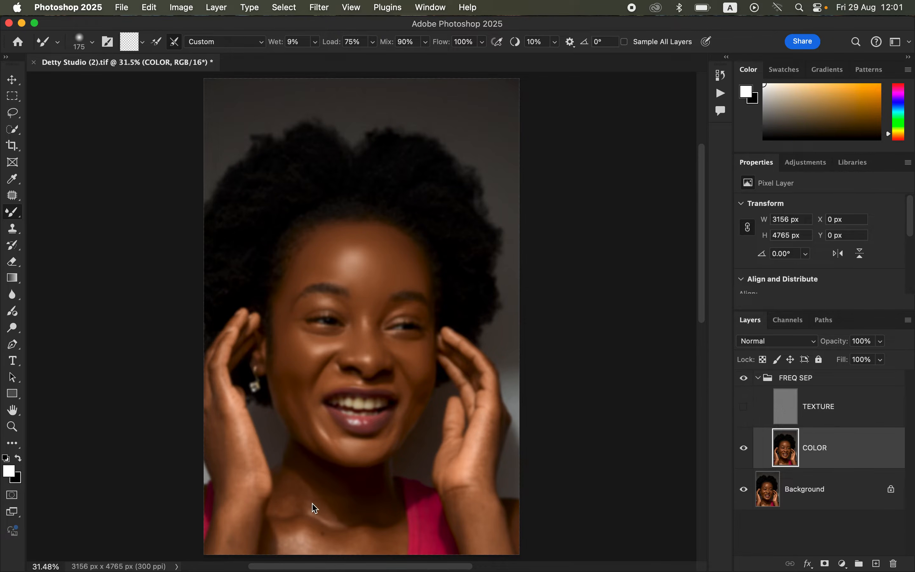
Step: Set the brush back to 175 px and blend the skin beside the right hand and neck
{"action": "key", "text": "bracketright"}
{"action": "key", "text": "bracketright"}
{"action": "key", "text": "bracketright"}
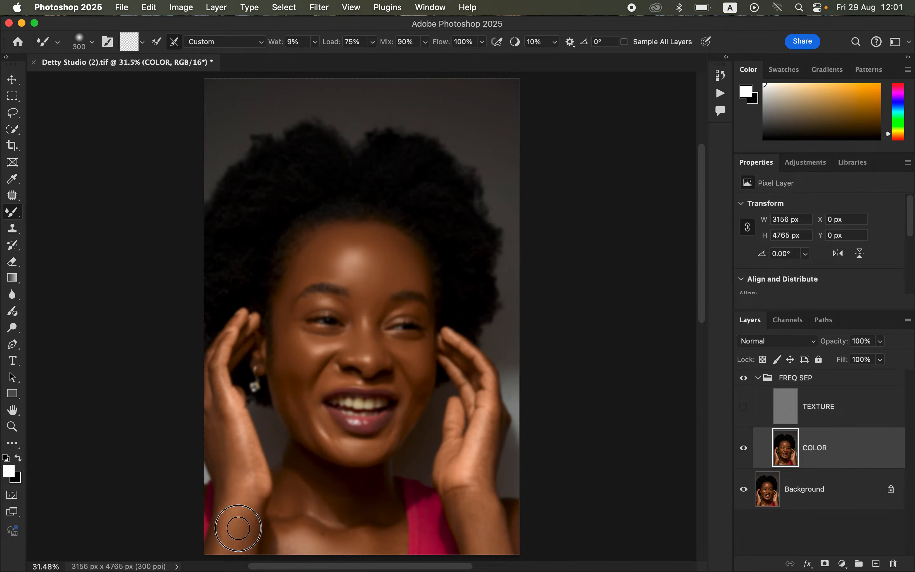
{"action": "key", "text": "bracketleft"}
{"action": "key", "text": "bracketleft"}
{"action": "key", "text": "bracketleft"}
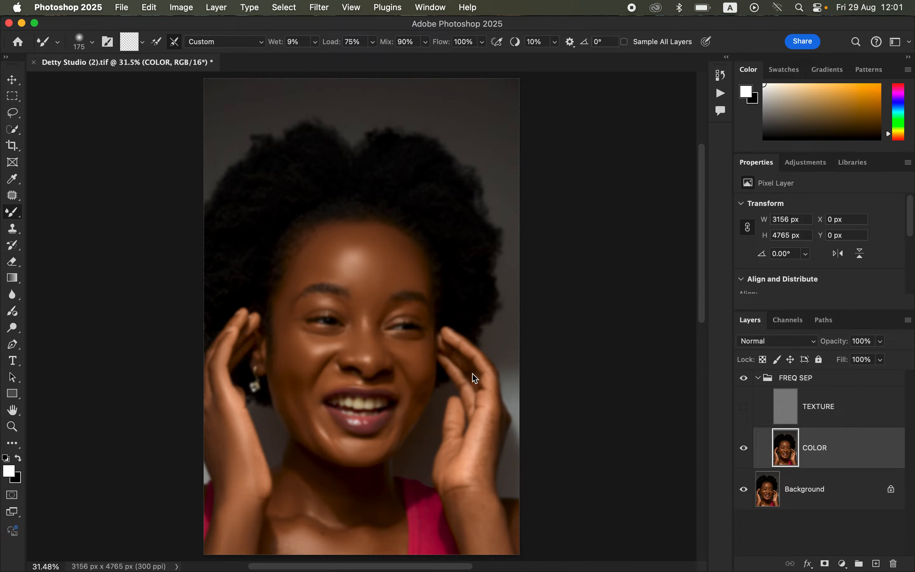
{"action": "mouse_move", "coordinate": [480, 477]}
{"action": "left_mouse_down"}
{"action": "mouse_move", "coordinate": [485, 500]}
{"action": "mouse_move", "coordinate": [471, 454]}
{"action": "mouse_move", "coordinate": [458, 502]}
{"action": "mouse_move", "coordinate": [455, 492]}
{"action": "mouse_move", "coordinate": [474, 538]}
{"action": "mouse_move", "coordinate": [480, 543]}
{"action": "mouse_move", "coordinate": [466, 494]}
{"action": "mouse_move", "coordinate": [491, 523]}
{"action": "left_mouse_up"}
Step: Show the TEXTURE layer and toggle the FREQ SEP group's visibility to compare the smoothed skin
{"action": "left_click", "coordinate": [743, 406]}
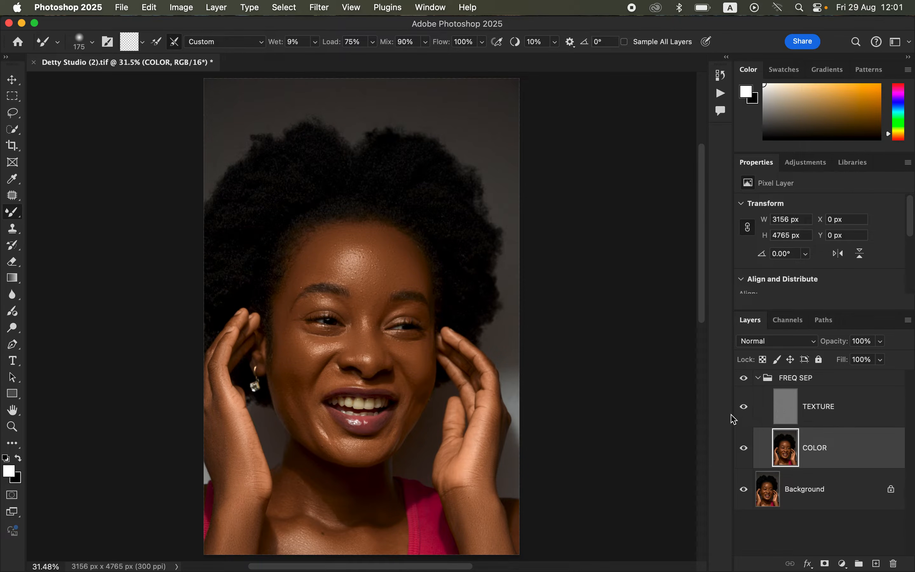
{"action": "left_click", "coordinate": [745, 381]}
{"action": "left_click", "coordinate": [745, 381]}
{"action": "left_click", "coordinate": [745, 382]}
{"action": "left_click", "coordinate": [744, 382]}
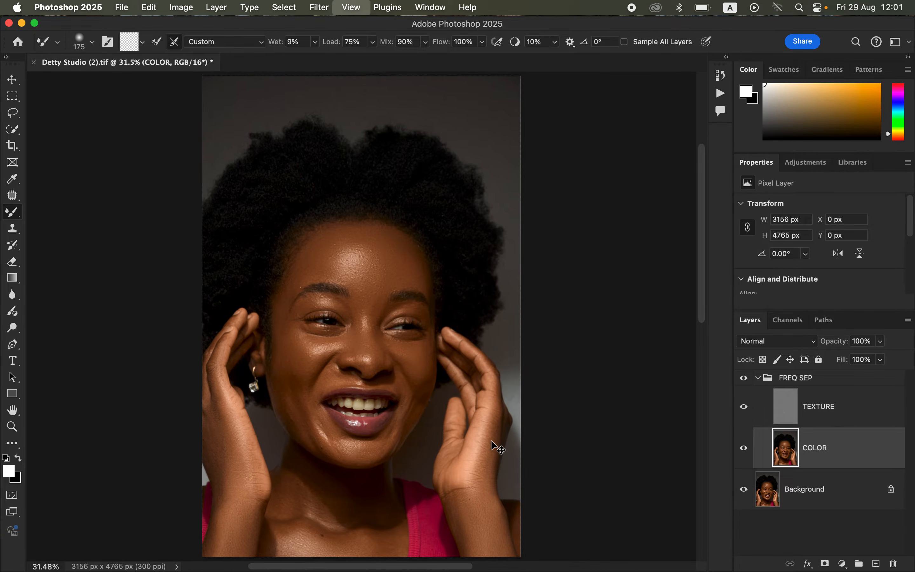
{"action": "key", "text": "super+equal"}
{"action": "key", "text": "super+equal"}
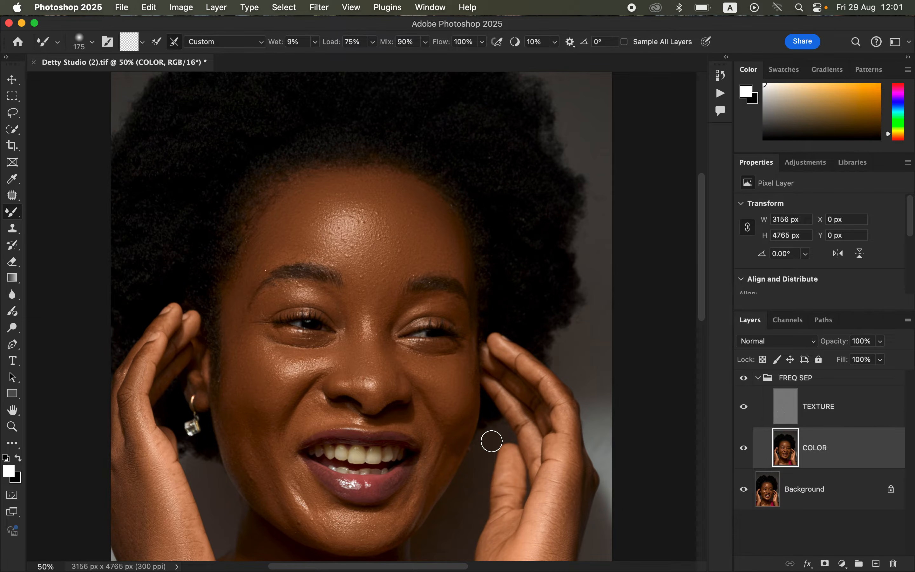
{"action": "scroll", "coordinate": [429, 390], "scroll_direction": "down", "scroll_amount": 3}
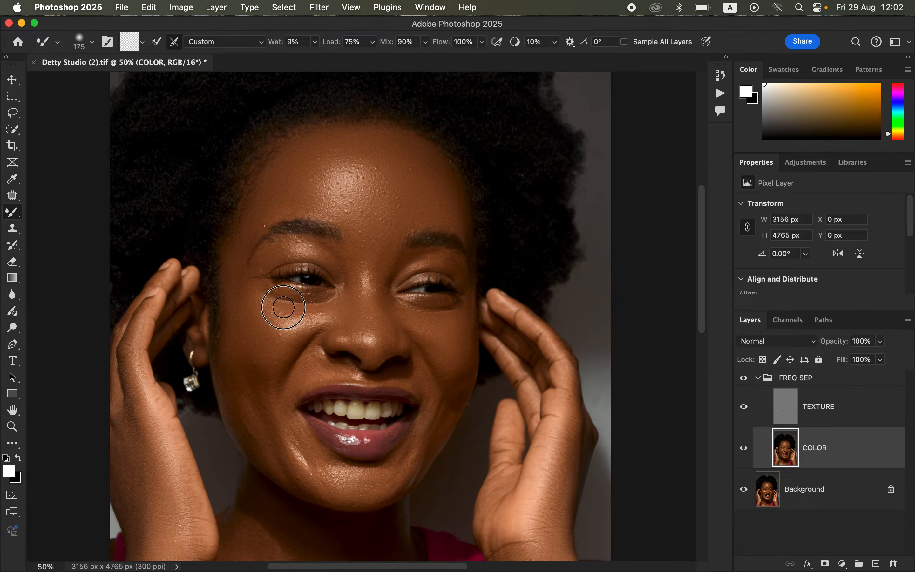
Step: Toggle the TEXTURE layer and FREQ SEP group on and off to compare the retouch with the original
{"action": "left_click", "coordinate": [748, 413]}
{"action": "left_click", "coordinate": [745, 408]}
{"action": "left_click", "coordinate": [744, 406]}
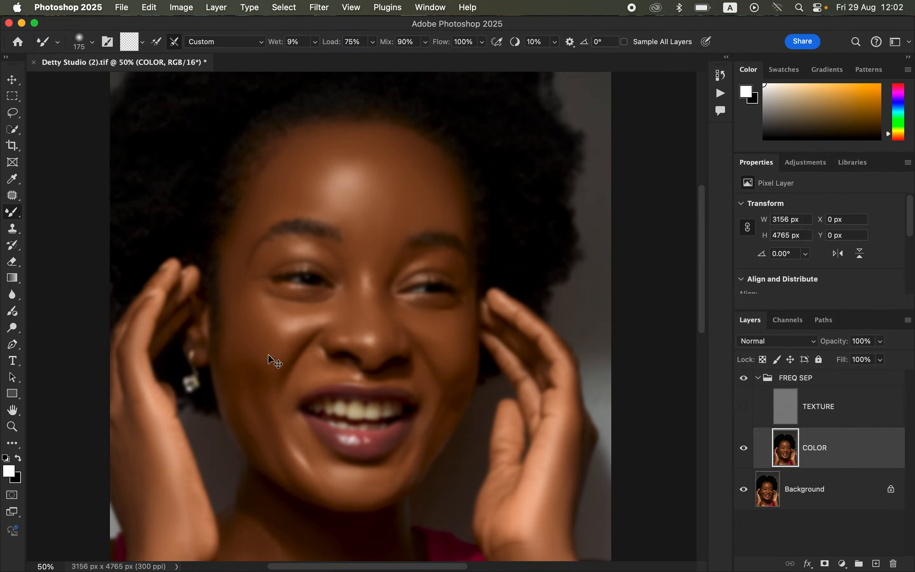
{"action": "key", "text": "super+minus"}
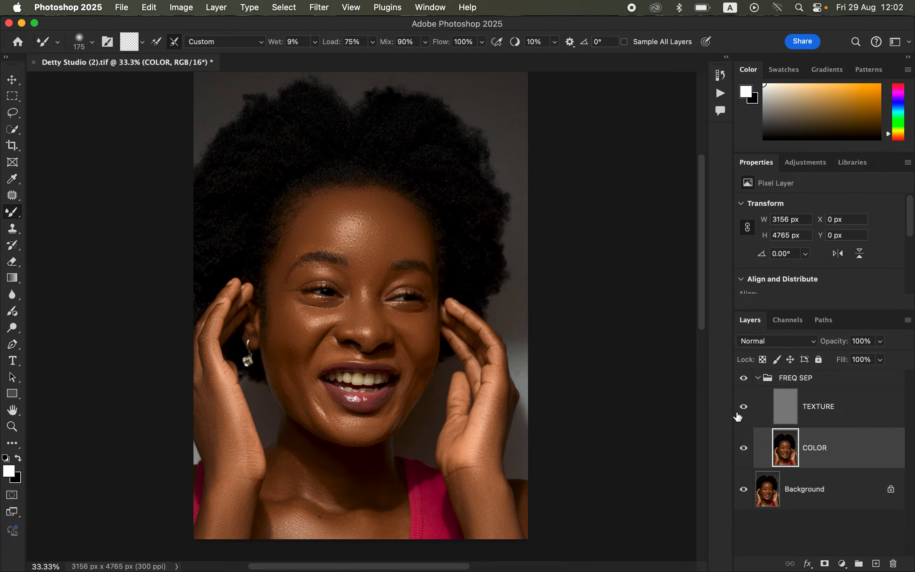
{"action": "left_click", "coordinate": [743, 378]}
{"action": "left_click", "coordinate": [743, 378]}
{"action": "left_click", "coordinate": [744, 378]}
{"action": "left_click", "coordinate": [744, 378]}
Step: Select the TEXTURE layer and set up the Clone Stamp tool with a 70 px soft brush sampling Current Layer
{"action": "key", "text": "super+equal"}
{"action": "key", "text": "super+equal"}
{"action": "key", "text": "super+equal"}
{"action": "key", "text": "super+equal"}
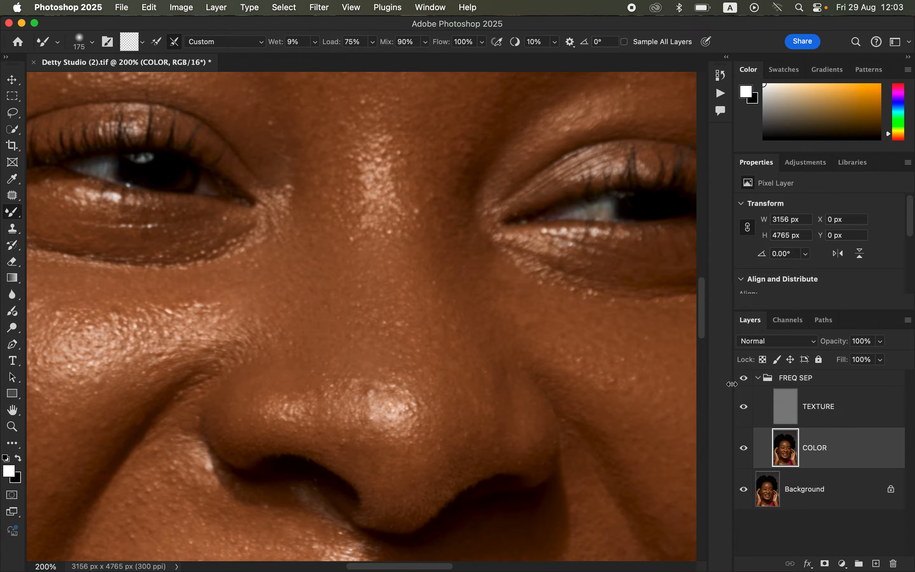
{"action": "left_click", "coordinate": [827, 409]}
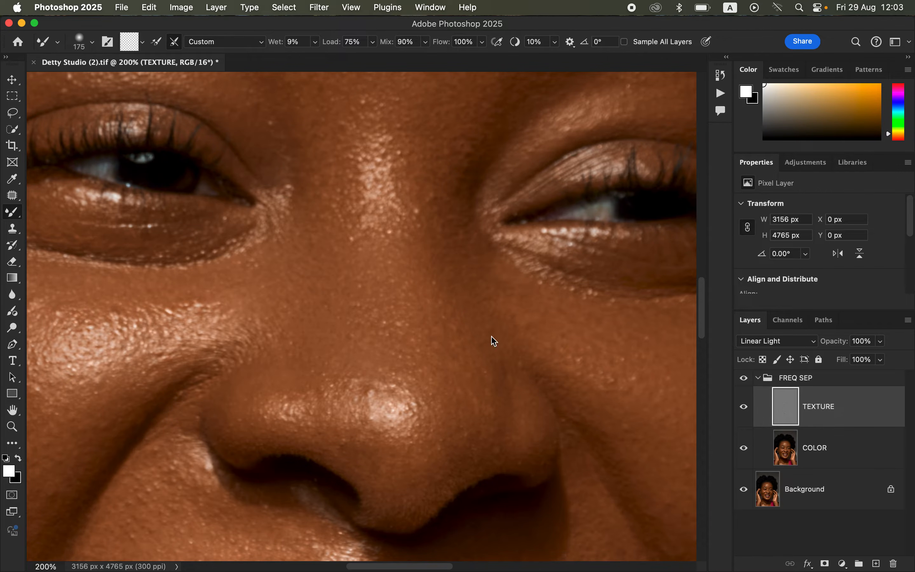
{"action": "left_click", "coordinate": [14, 233]}
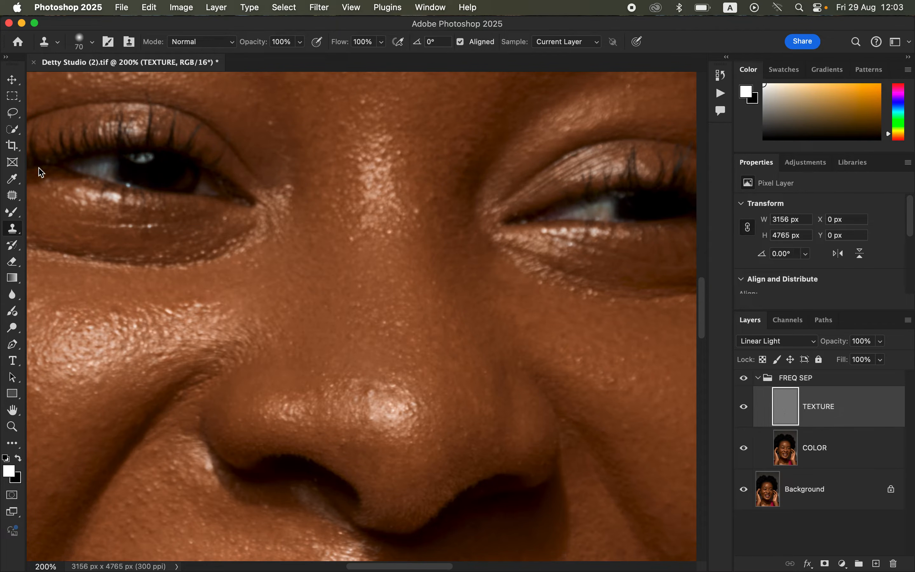
{"action": "left_click", "coordinate": [92, 41]}
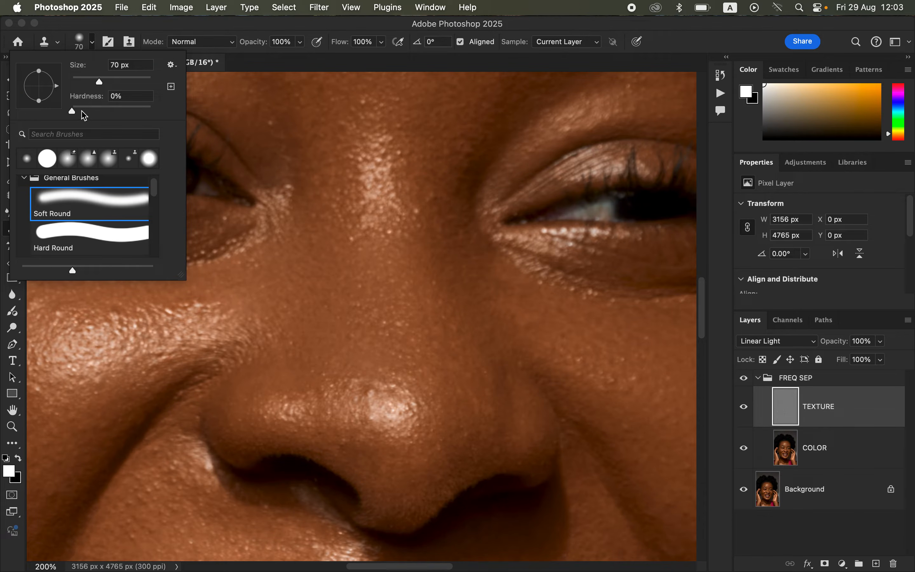
{"action": "left_click", "coordinate": [200, 29]}
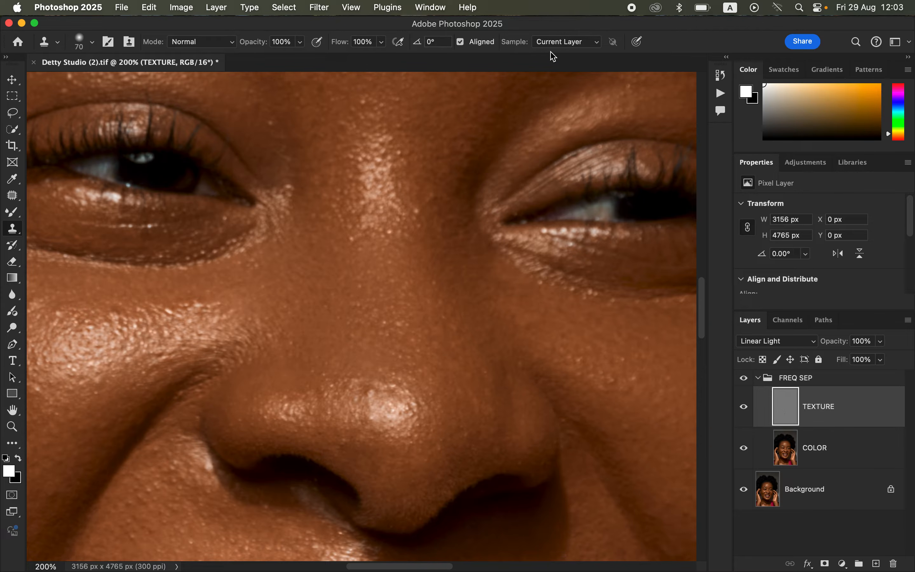
{"action": "left_click", "coordinate": [563, 41]}
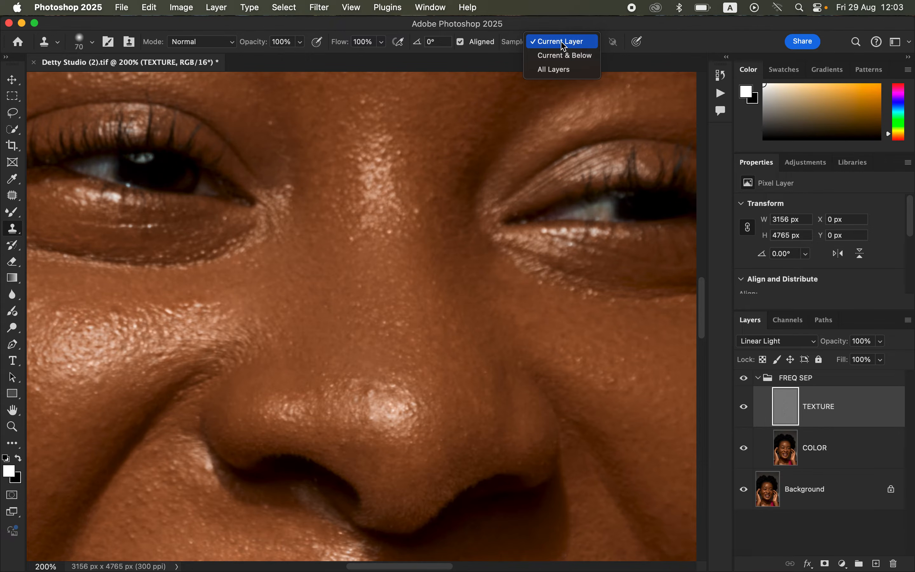
{"action": "left_click", "coordinate": [565, 44]}
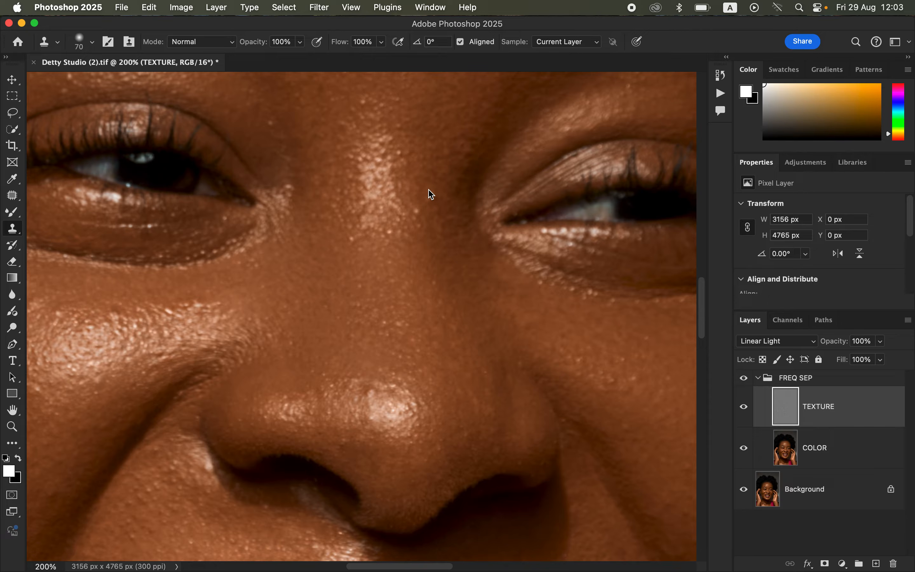
Step: Shrink the Clone Stamp to 40 px and clone out bumps above the left eyebrow and mid-forehead
{"action": "scroll", "coordinate": [444, 168], "scroll_direction": "up", "scroll_amount": 10}
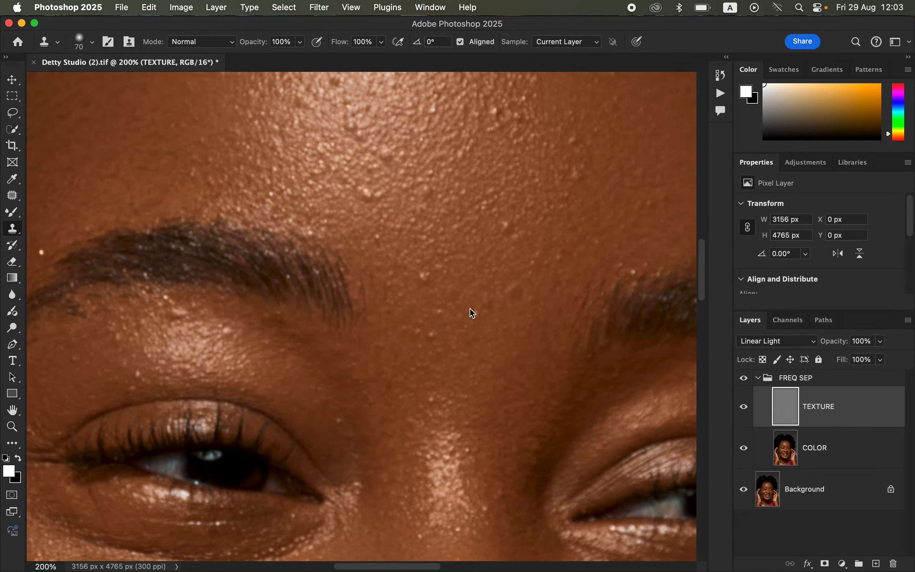
{"action": "key", "text": "bracketleft"}
{"action": "key", "text": "bracketleft"}
{"action": "key", "text": "bracketleft"}
{"action": "key", "text": "bracketleft"}
{"action": "key", "text": "bracketleft"}
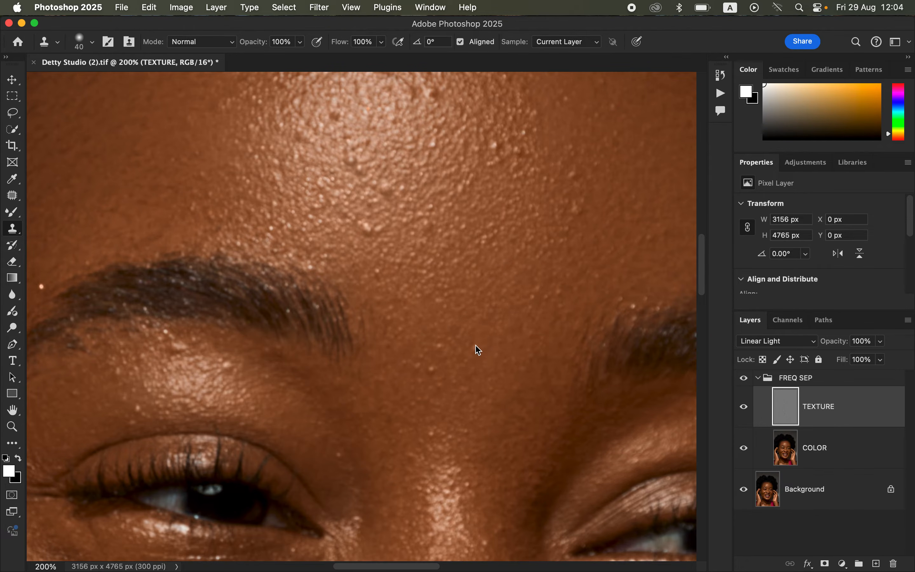
{"action": "left_click", "coordinate": [244, 374], "text": "alt"}
{"action": "left_click", "coordinate": [228, 363]}
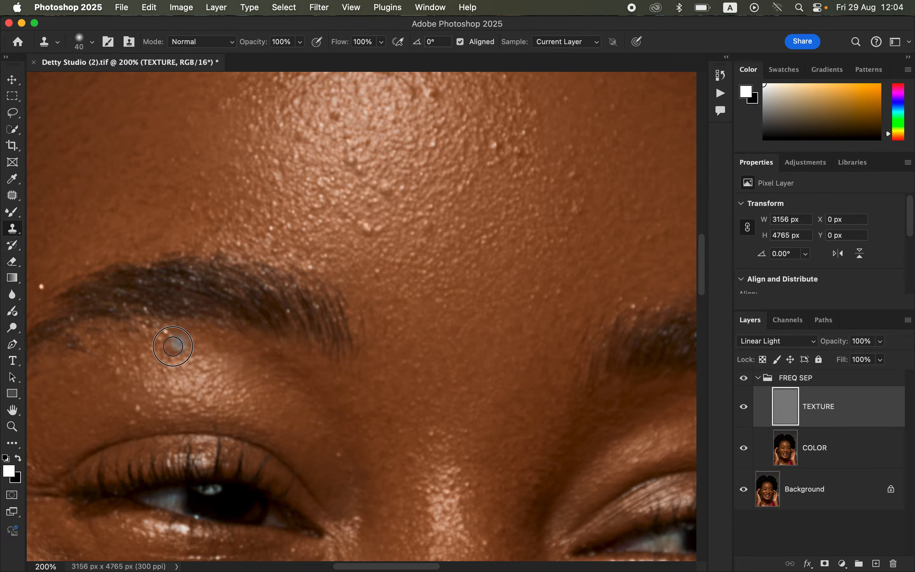
{"action": "left_click", "coordinate": [180, 344]}
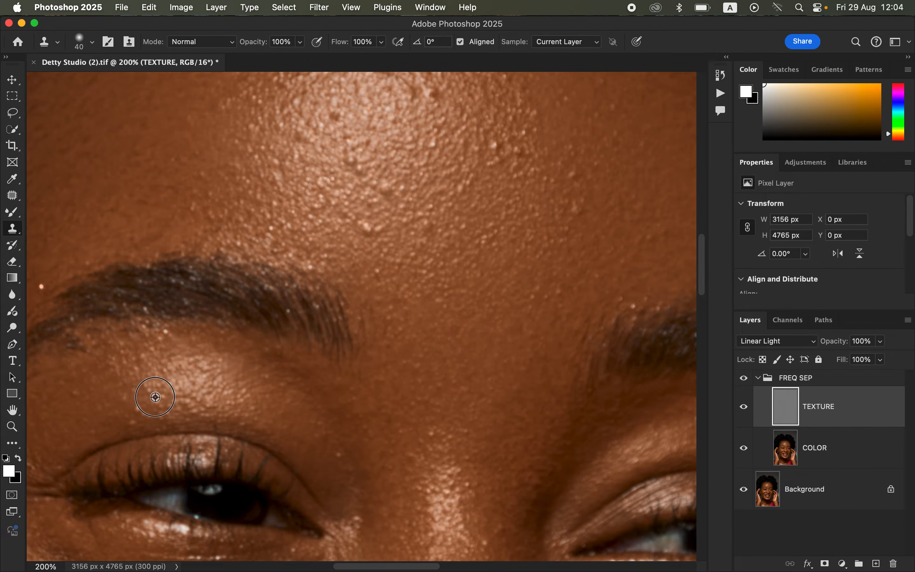
{"action": "left_click", "coordinate": [367, 230]}
{"action": "left_click", "coordinate": [388, 209], "text": "alt"}
{"action": "left_click", "coordinate": [386, 187]}
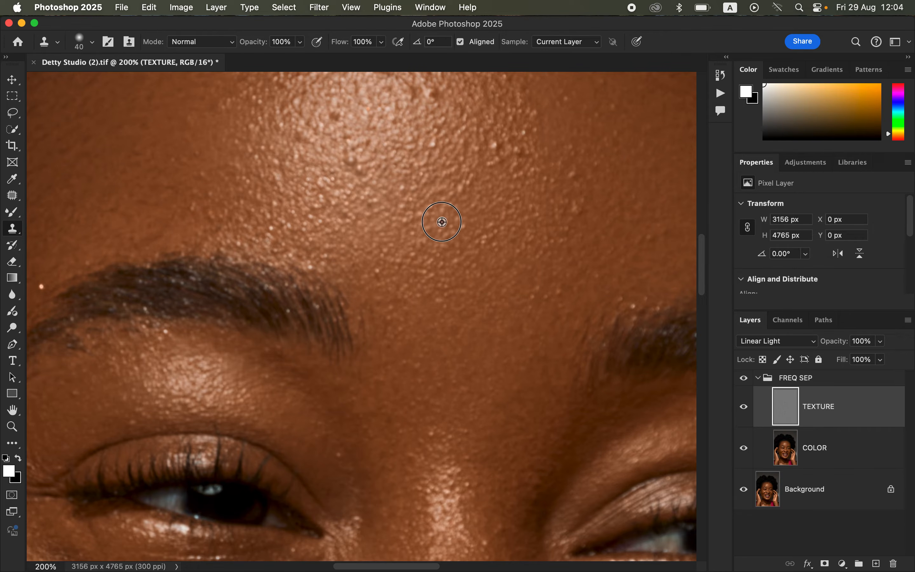
Step: Clone out the remaining bumps across the upper forehead on the TEXTURE layer
{"action": "left_click", "coordinate": [500, 172], "text": "alt"}
{"action": "left_click", "coordinate": [495, 148]}
{"action": "left_click", "coordinate": [518, 183], "text": "alt"}
{"action": "left_click", "coordinate": [518, 170]}
{"action": "left_click", "coordinate": [589, 207], "text": "alt"}
{"action": "left_click", "coordinate": [576, 206]}
{"action": "left_click", "coordinate": [584, 196], "text": "alt"}
{"action": "left_click", "coordinate": [572, 178]}
{"action": "left_click", "coordinate": [372, 177], "text": "alt"}
{"action": "left_click", "coordinate": [350, 155]}
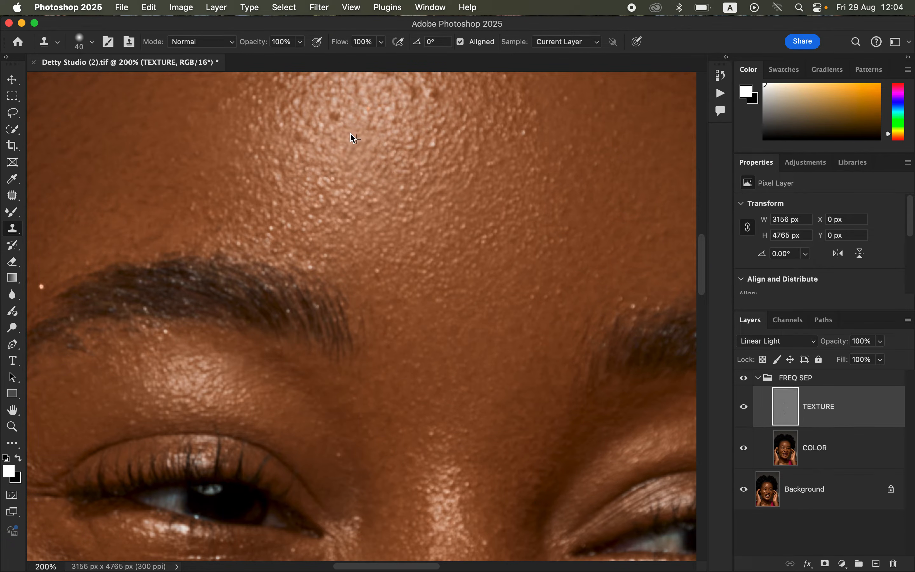
{"action": "left_click", "coordinate": [335, 120]}
{"action": "left_click", "coordinate": [408, 95], "text": "alt"}
{"action": "left_click", "coordinate": [432, 95]}
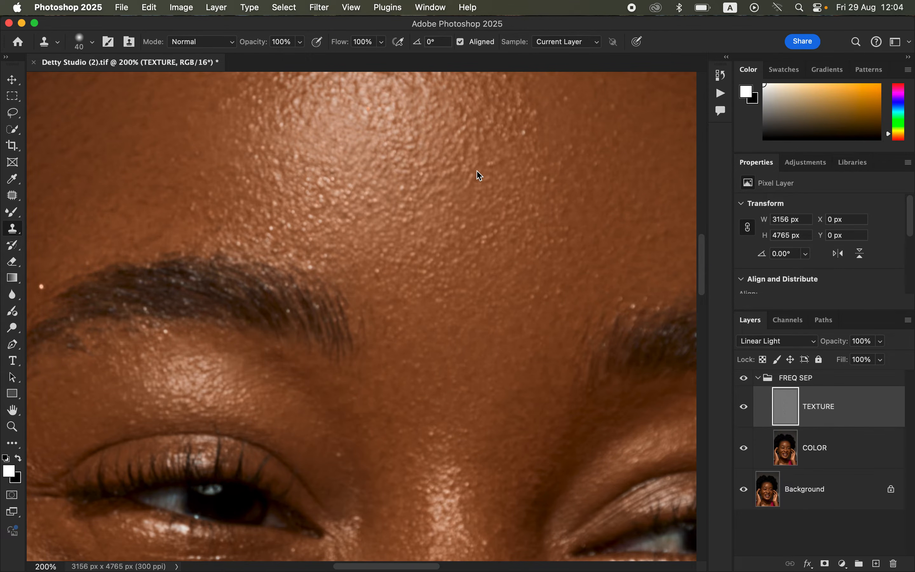
{"action": "left_click", "coordinate": [476, 132], "text": "alt"}
{"action": "left_click", "coordinate": [297, 103]}
Step: Clone out a spot beside the left eyebrow and undo the stray clone stroke on the brow
{"action": "key", "text": "super+minus"}
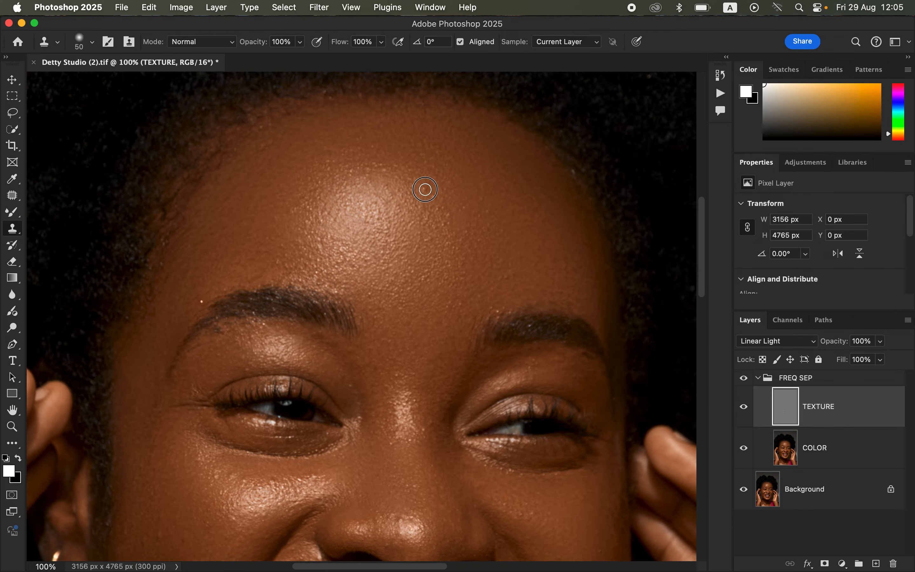
{"action": "left_click", "coordinate": [202, 301]}
{"action": "left_click", "coordinate": [397, 385]}
{"action": "key", "text": "super+z"}
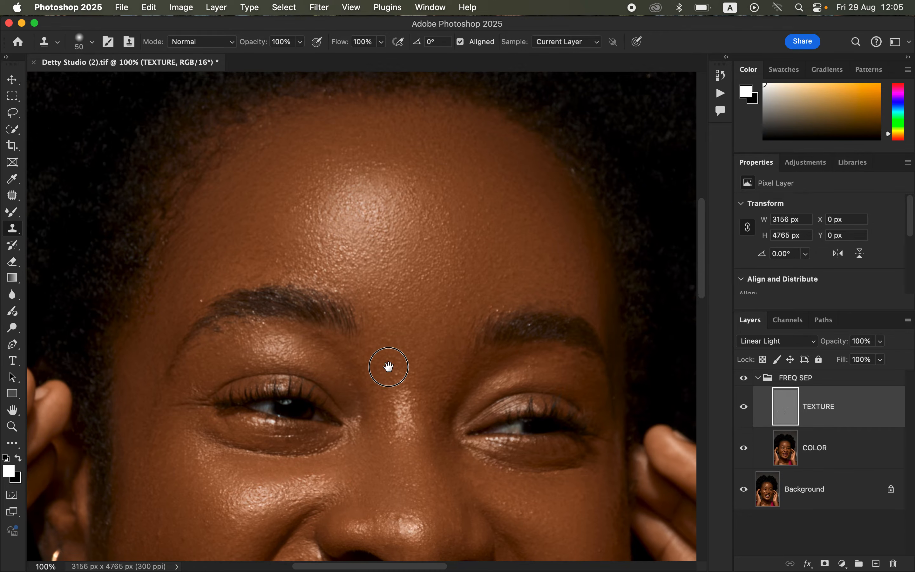
Step: View the whole retouched portrait fitted to the screen
{"action": "scroll", "coordinate": [388, 372], "scroll_direction": "down", "scroll_amount": 10}
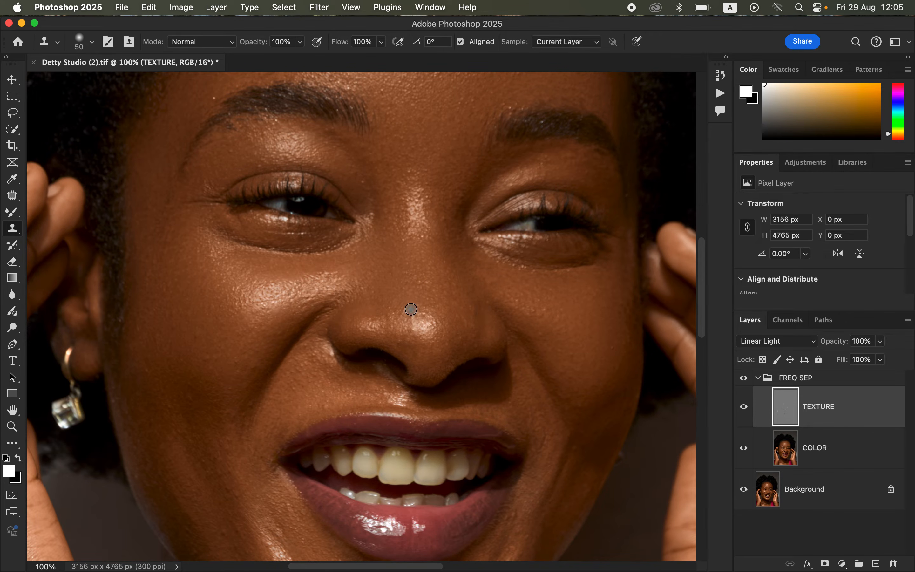
{"action": "key", "text": "super+0"}
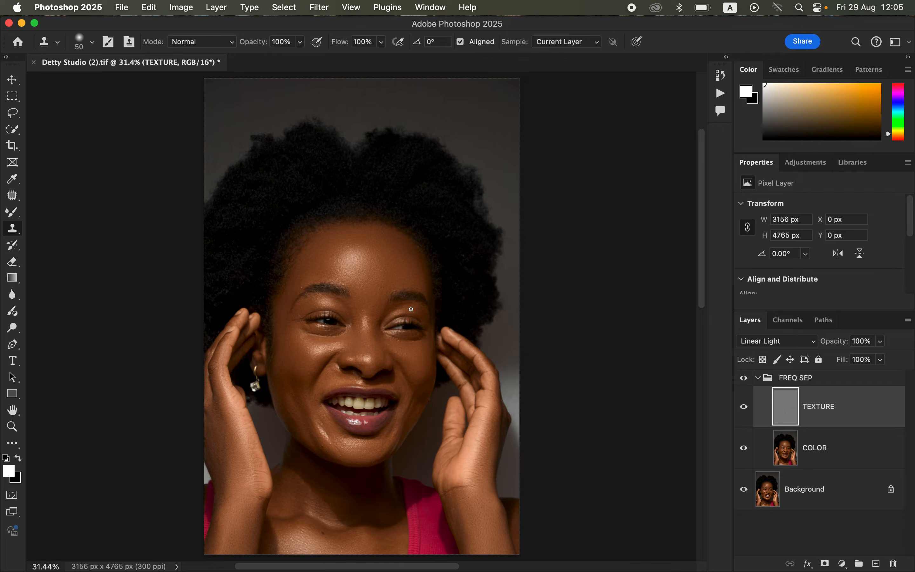
Step: Toggle the FREQ SEP group on and off to compare the retouch, then delete the group
{"action": "left_click", "coordinate": [744, 379]}
{"action": "left_click", "coordinate": [745, 379]}
{"action": "left_click", "coordinate": [745, 380]}
{"action": "left_click", "coordinate": [746, 380]}
{"action": "left_click", "coordinate": [745, 379]}
{"action": "left_click", "coordinate": [758, 378]}
{"action": "left_click", "coordinate": [745, 380]}
{"action": "left_click", "coordinate": [745, 380]}
{"action": "left_click", "coordinate": [746, 379]}
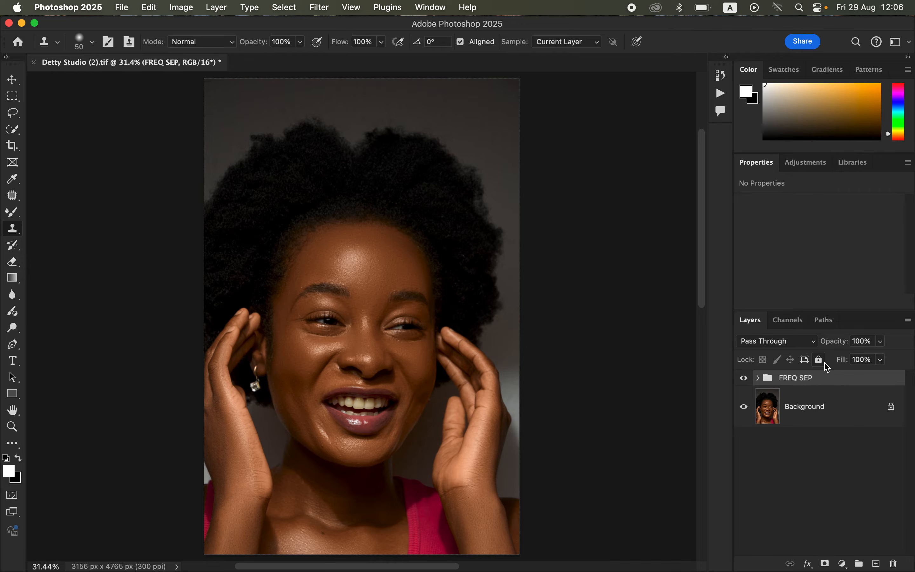
{"action": "key", "text": "BackSpace"}
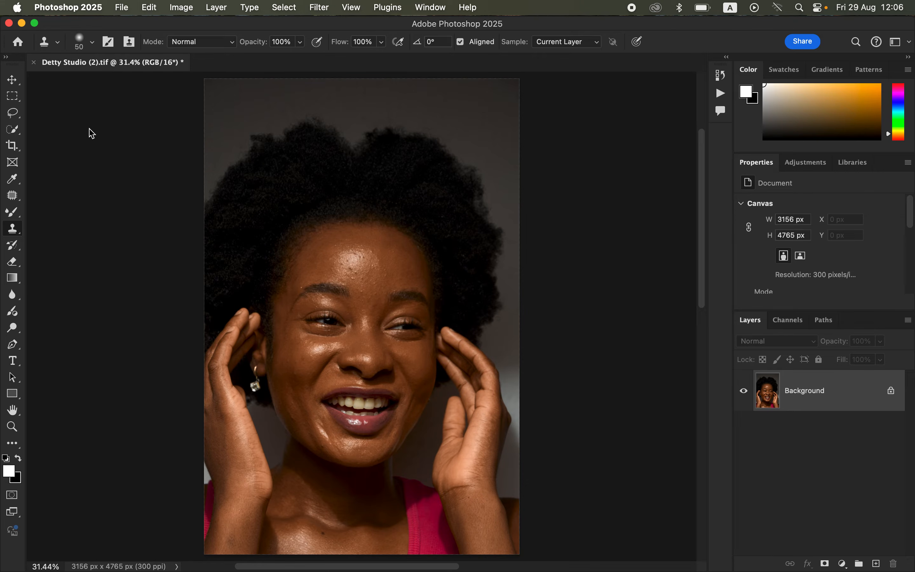
Step: Open the Actions panel and create a new action set named TEST ACTION
{"action": "left_click", "coordinate": [14, 113]}
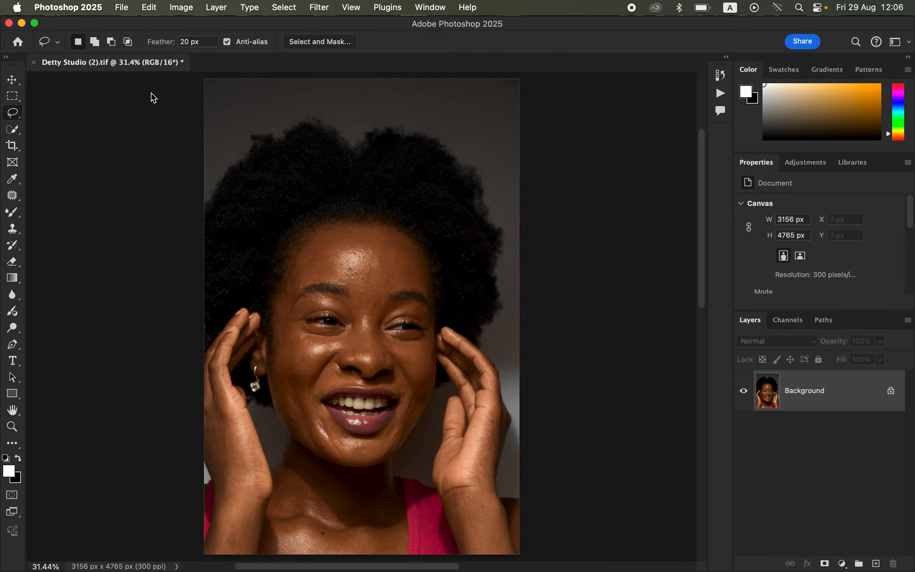
{"action": "left_click", "coordinate": [434, 8]}
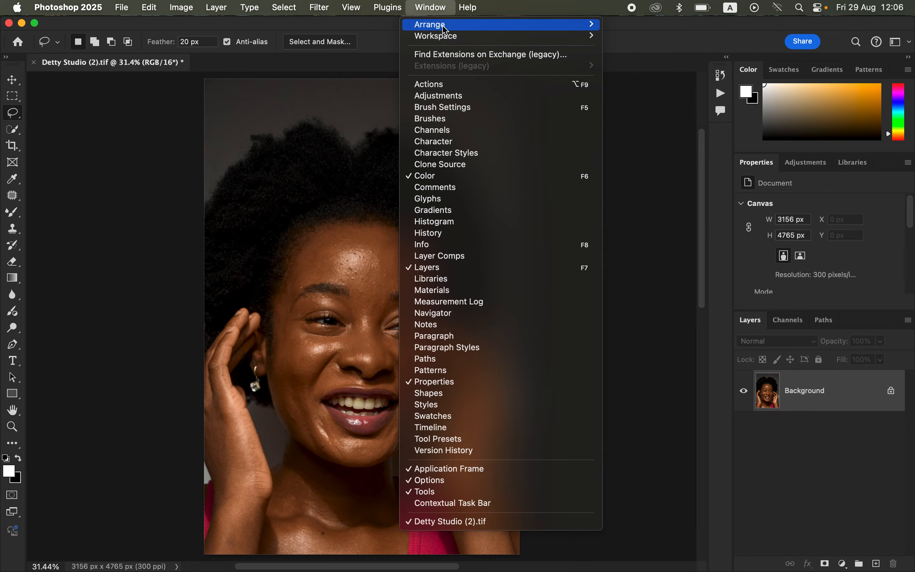
{"action": "left_click", "coordinate": [463, 88]}
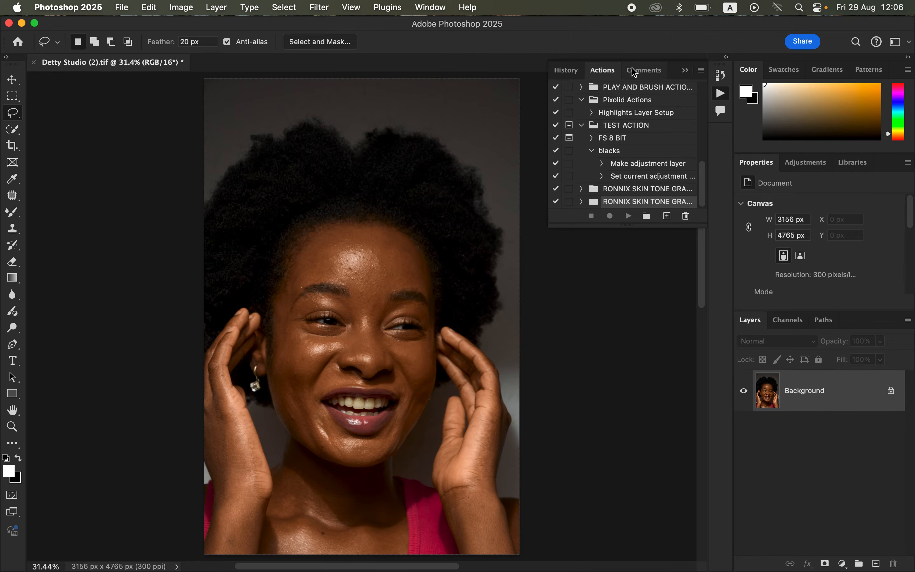
{"action": "left_click", "coordinate": [685, 70]}
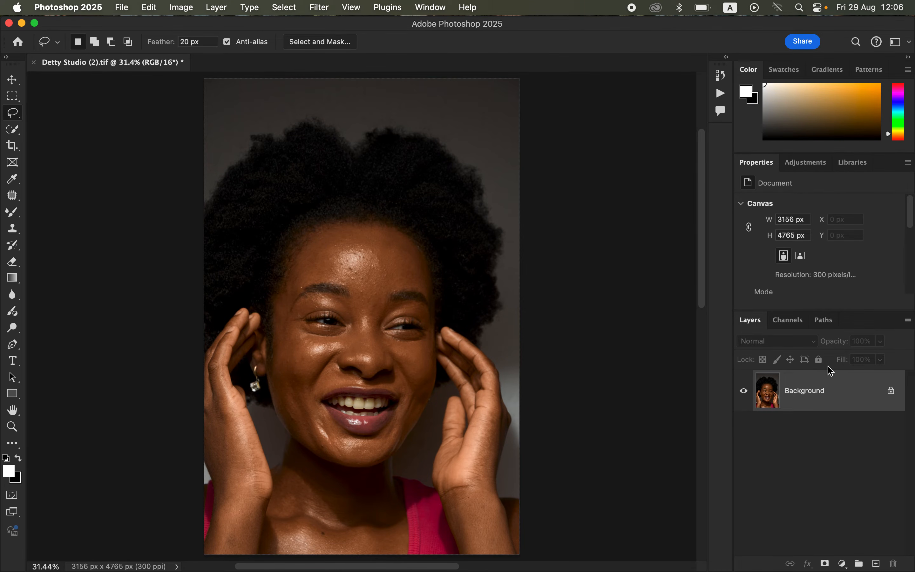
{"action": "left_click", "coordinate": [720, 94]}
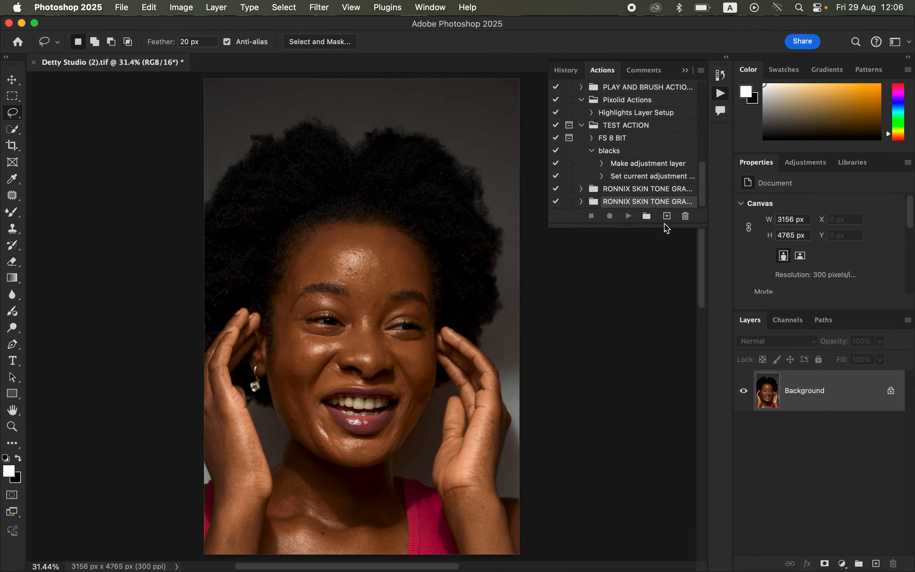
{"action": "left_click", "coordinate": [647, 217]}
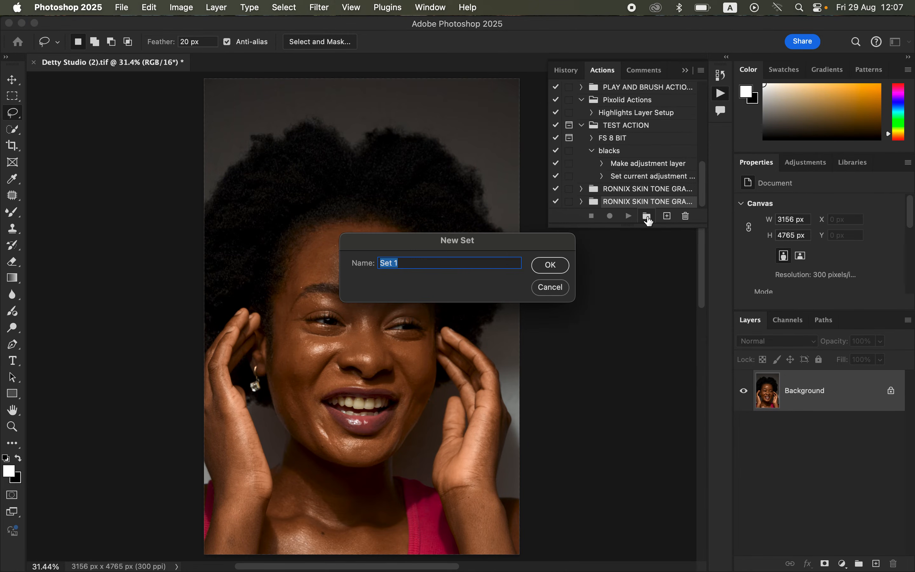
{"action": "type", "text": "TE"}
{"action": "type", "text": "ST ACTION"}
{"action": "left_click", "coordinate": [550, 265]}
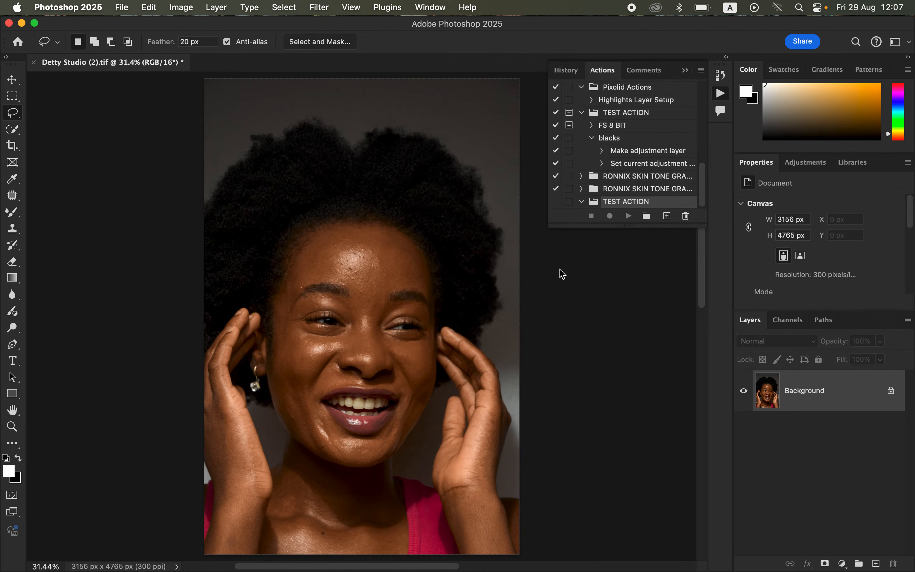
Step: Create a new red action named FS SEP ACTION in the TEST ACTION set and start recording
{"action": "left_click", "coordinate": [705, 209]}
{"action": "left_click", "coordinate": [667, 217]}
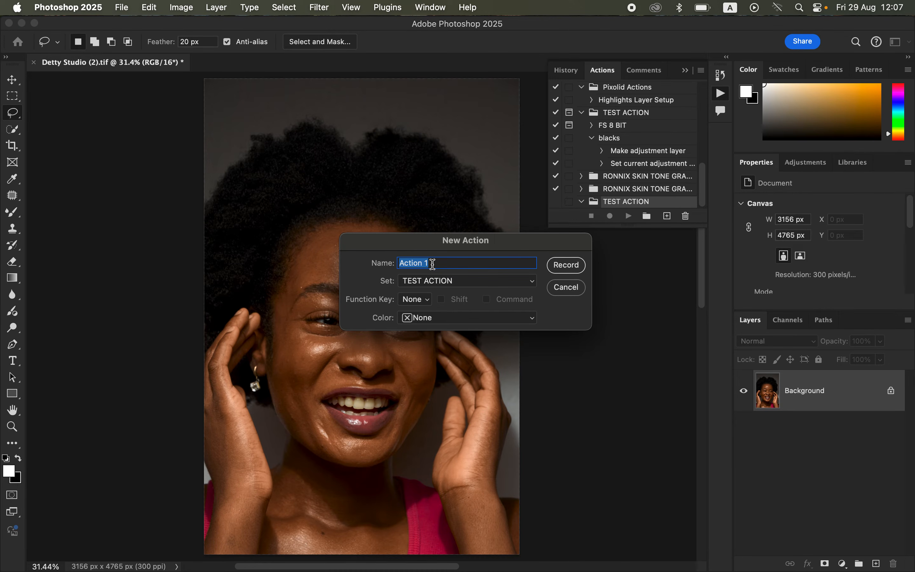
{"action": "type", "text": "FS SEP ACTION"}
{"action": "left_click", "coordinate": [449, 317]}
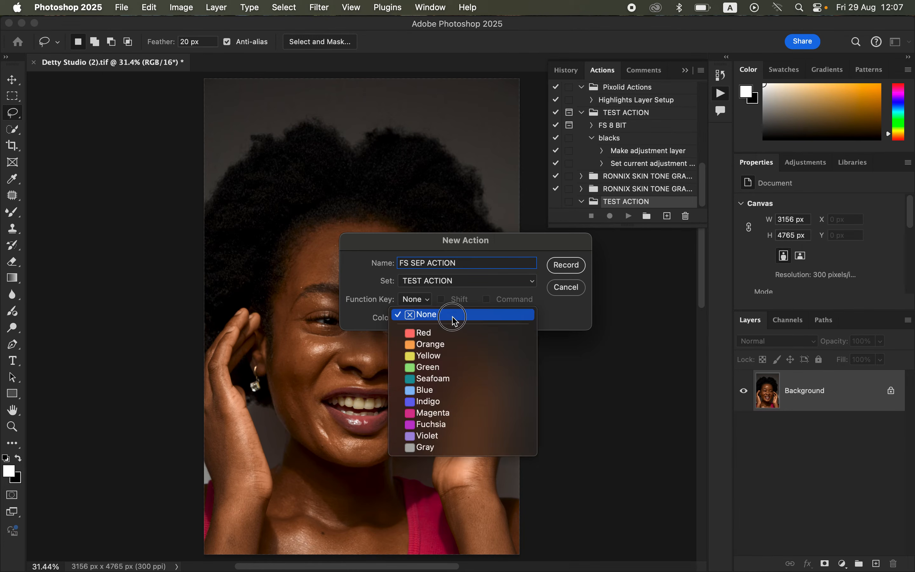
{"action": "left_click", "coordinate": [465, 332]}
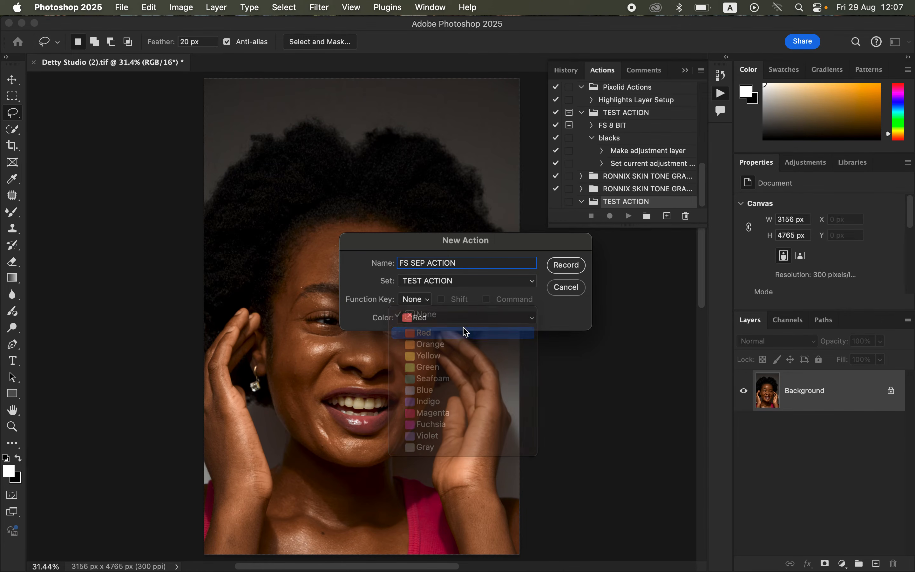
{"action": "left_click", "coordinate": [567, 265]}
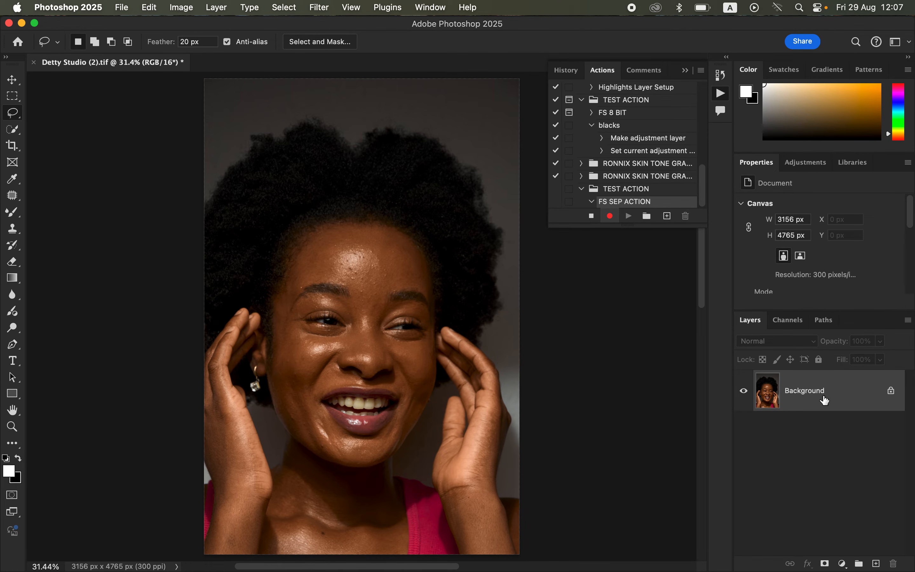
Step: Duplicate the Background layer twice and rename the lower copy color and the upper copy texture
{"action": "key", "text": "super+j"}
{"action": "key", "text": "super+j"}
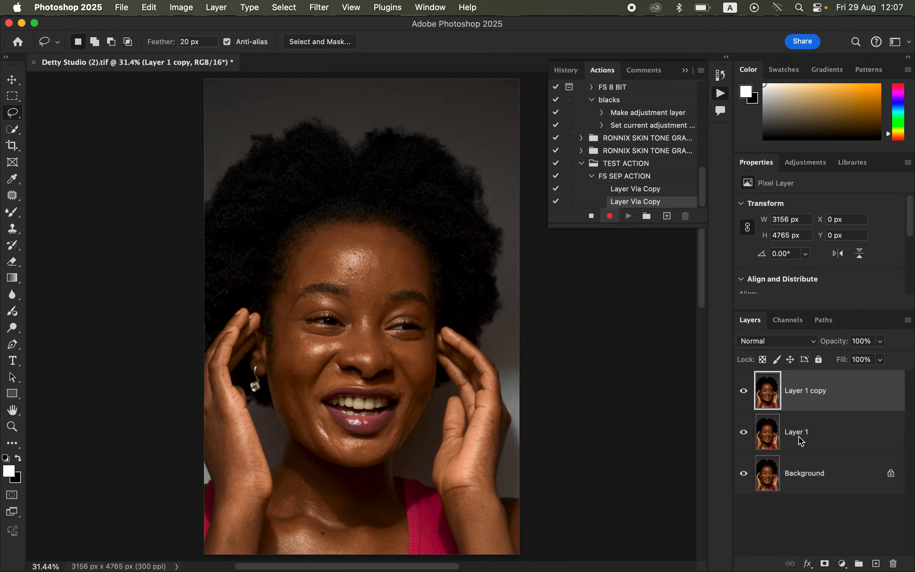
{"action": "double_click", "coordinate": [798, 435]}
{"action": "type", "text": "c"}
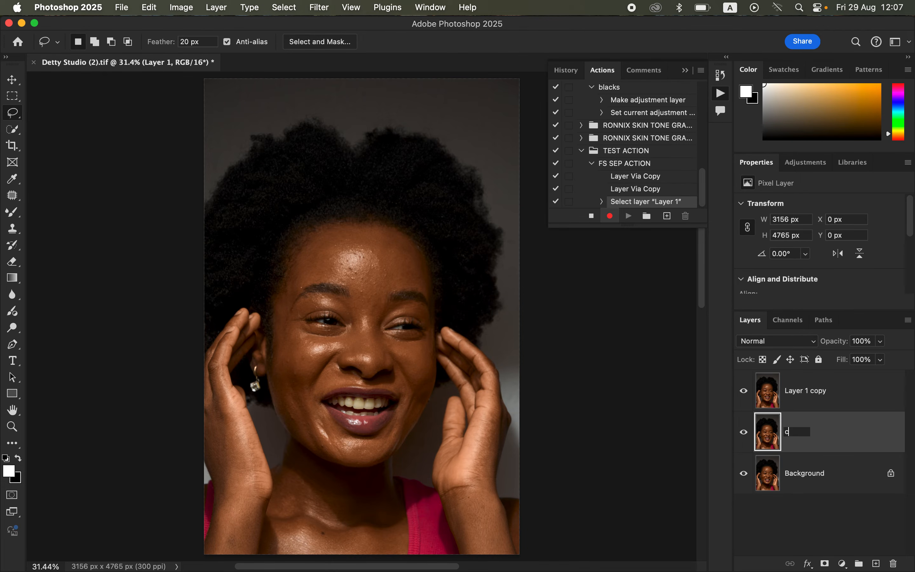
{"action": "type", "text": "olor"}
{"action": "key", "text": "Return"}
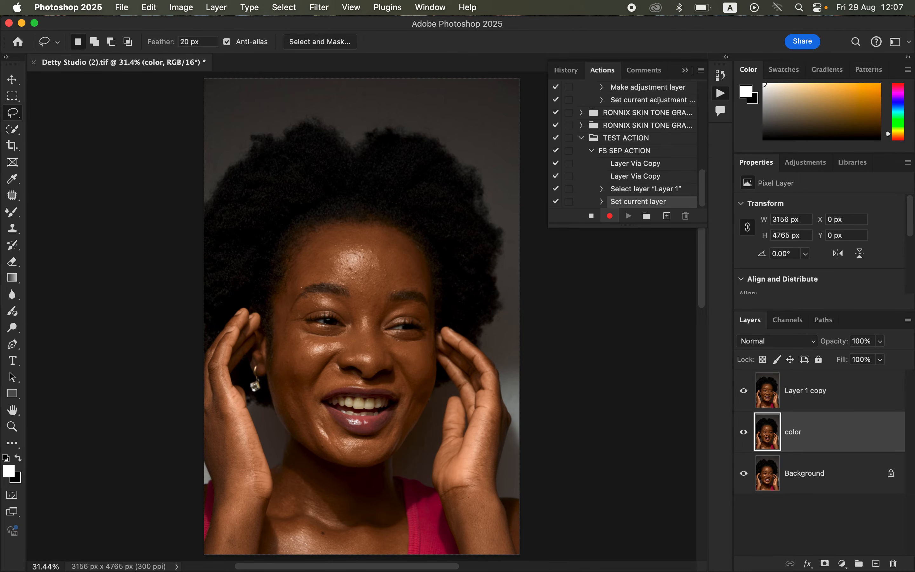
{"action": "double_click", "coordinate": [808, 390]}
{"action": "type", "text": "texture"}
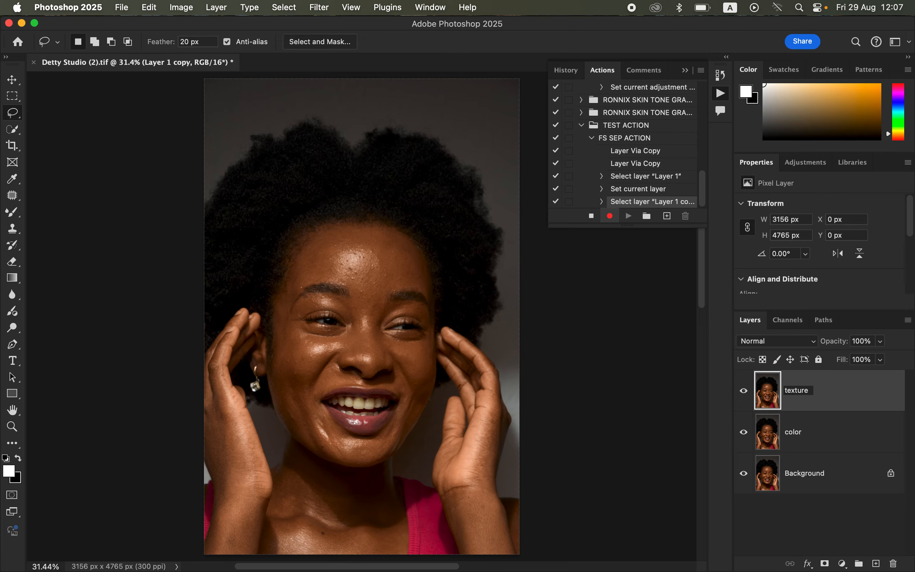
{"action": "key", "text": "Return"}
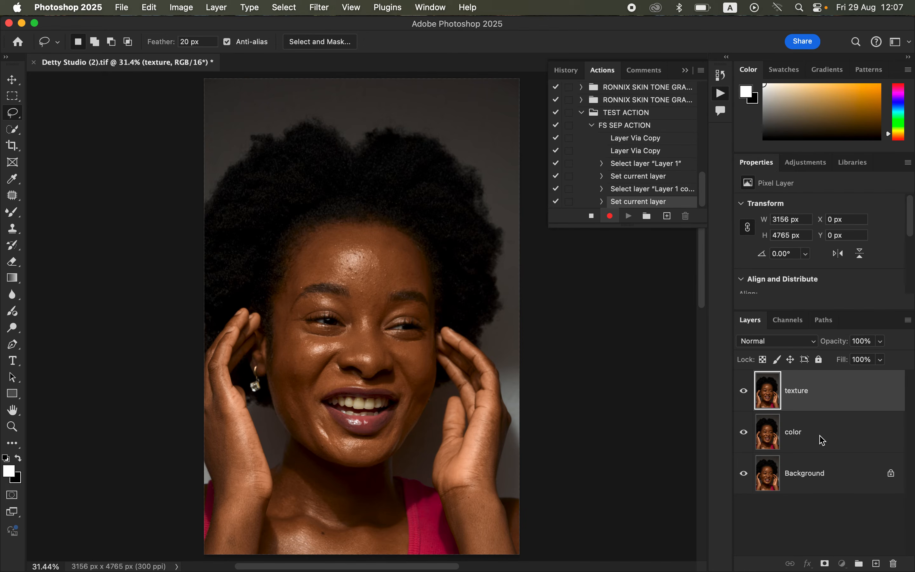
Step: Hide the texture layer and apply a 4.8 pixel Gaussian Blur to the color layer
{"action": "left_click", "coordinate": [820, 440]}
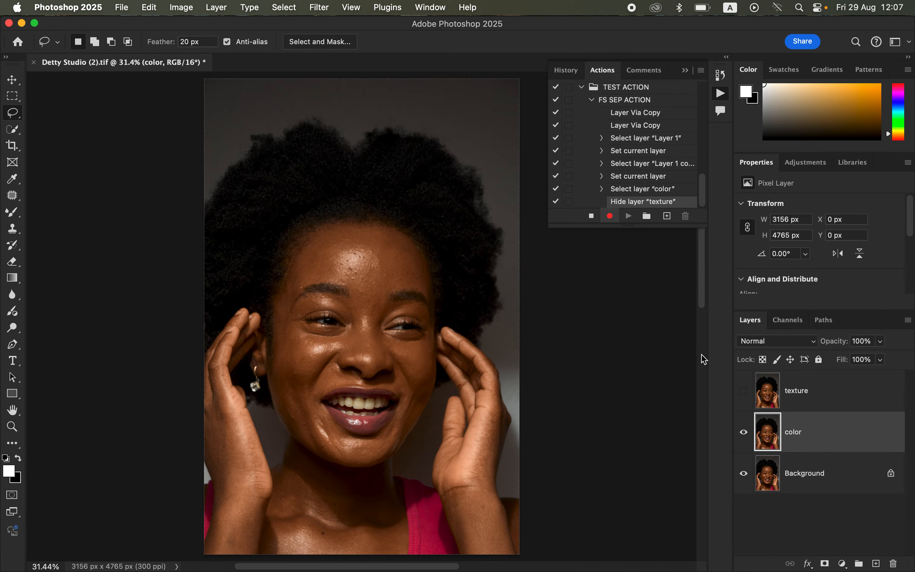
{"action": "left_click", "coordinate": [332, 8]}
{"action": "mouse_move", "coordinate": [352, 167]}
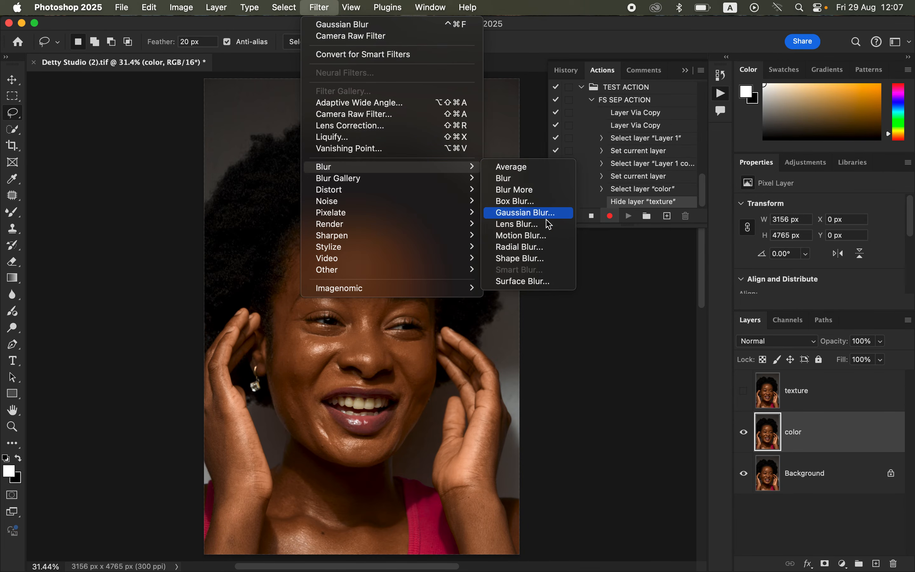
{"action": "left_click", "coordinate": [544, 216]}
{"action": "left_click_drag", "start_coordinate": [561, 261], "coordinate": [533, 261]}
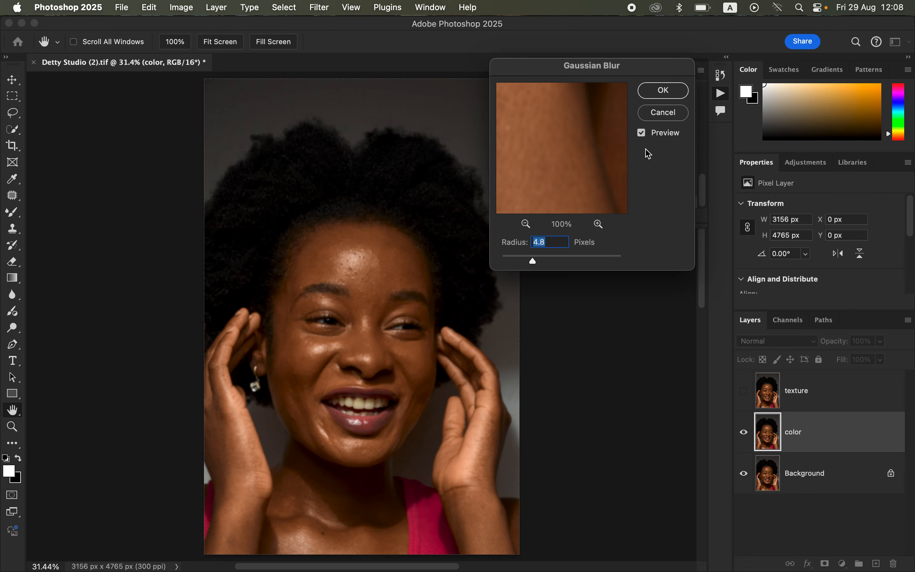
{"action": "left_click", "coordinate": [663, 91]}
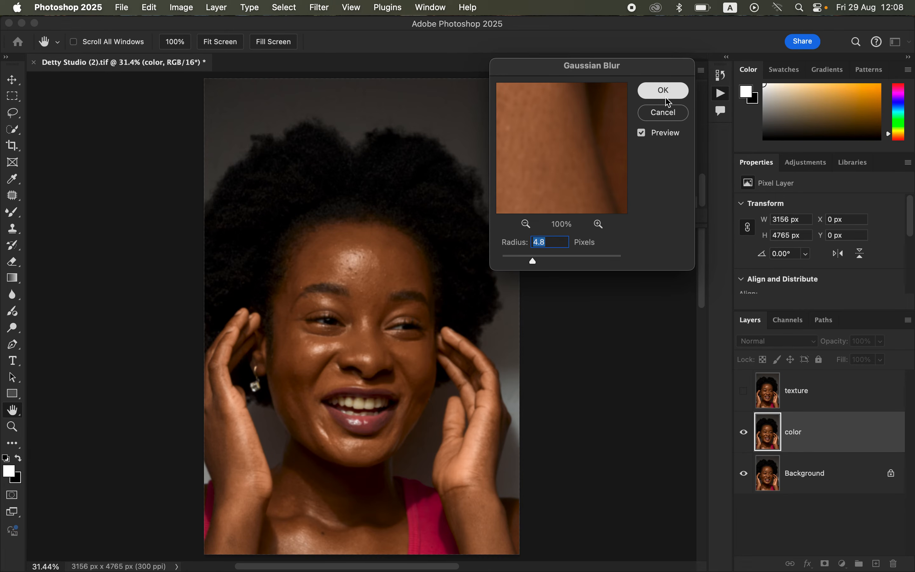
Step: Show the texture layer and Apply Image from the color layer, inverted, with Add blending, scale 2 and offset 0
{"action": "left_click", "coordinate": [817, 395]}
{"action": "left_click", "coordinate": [744, 396]}
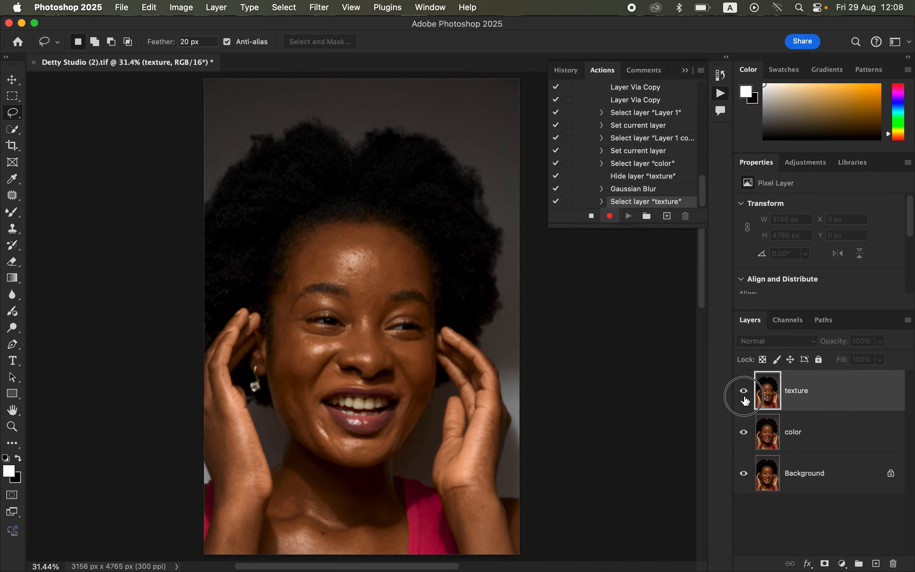
{"action": "left_click", "coordinate": [181, 8]}
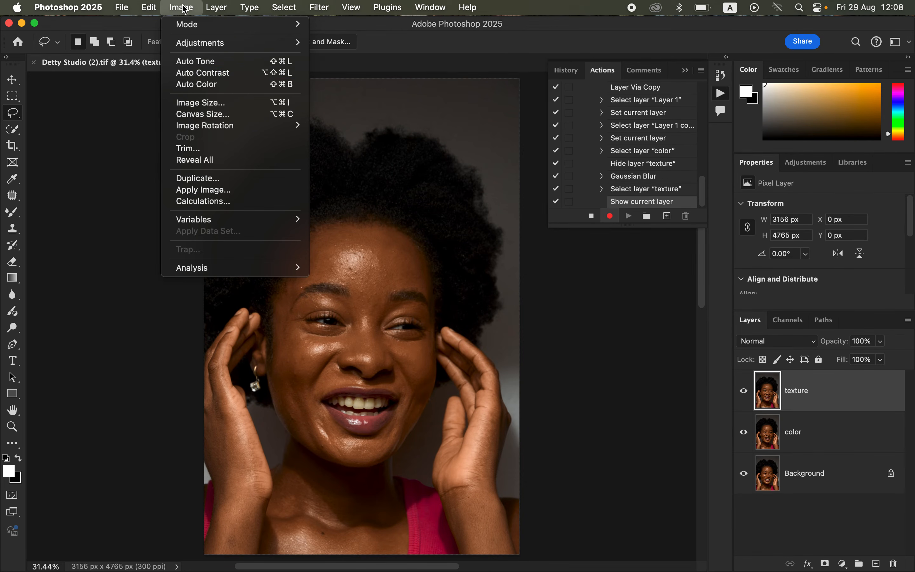
{"action": "left_click", "coordinate": [207, 191]}
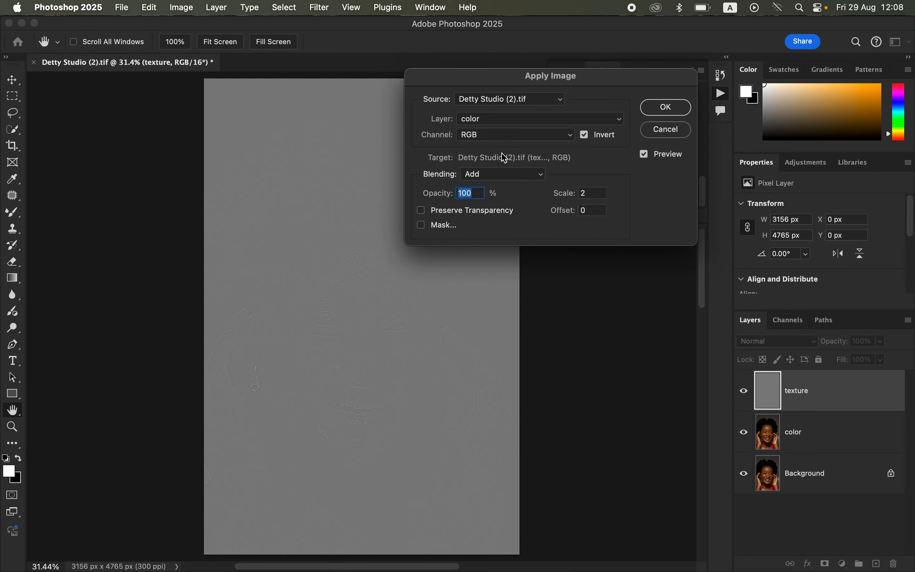
{"action": "left_click", "coordinate": [511, 120]}
{"action": "left_click", "coordinate": [511, 121]}
{"action": "left_click", "coordinate": [666, 107]}
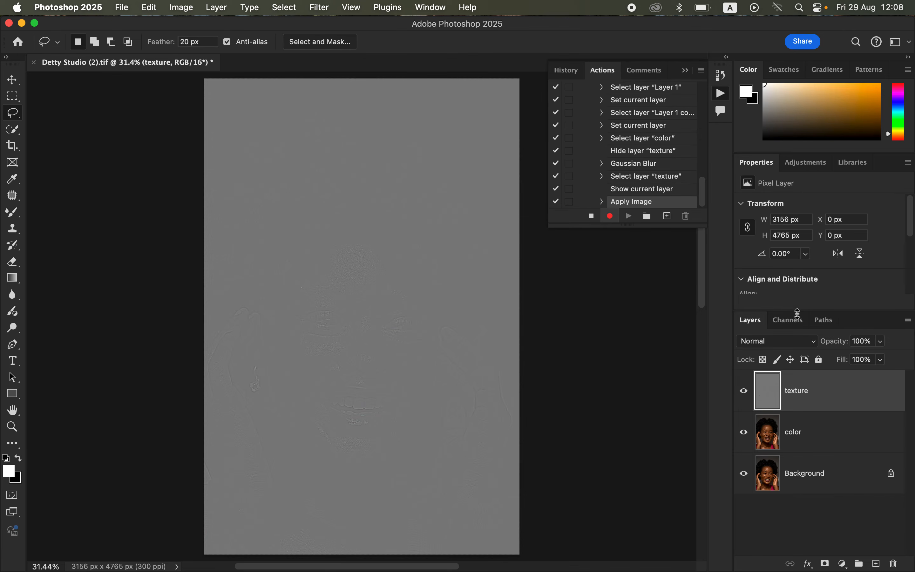
Step: Set the texture layer's blend mode to Linear Light and group it with the color layer
{"action": "left_click", "coordinate": [787, 346]}
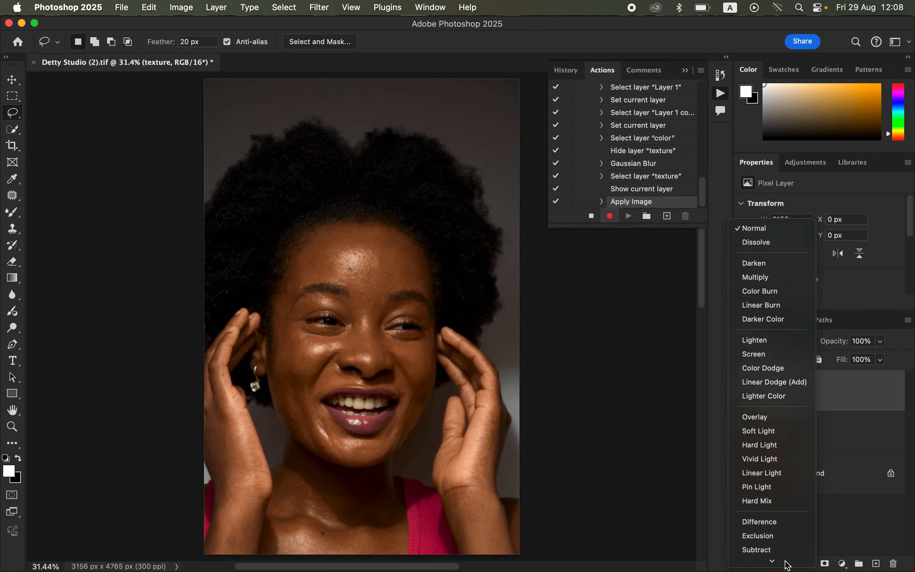
{"action": "left_click", "coordinate": [762, 472]}
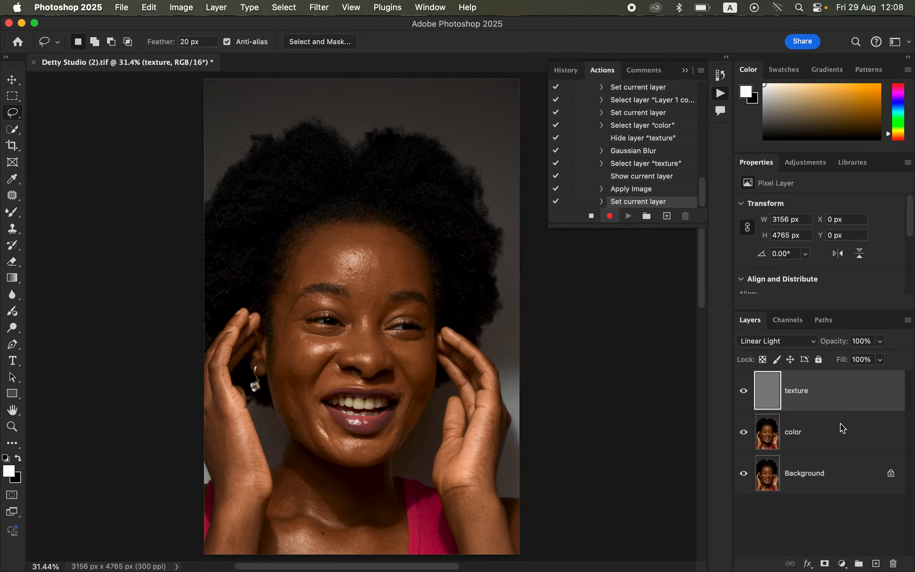
{"action": "left_click", "coordinate": [840, 437]}
{"action": "key", "text": "super+g"}
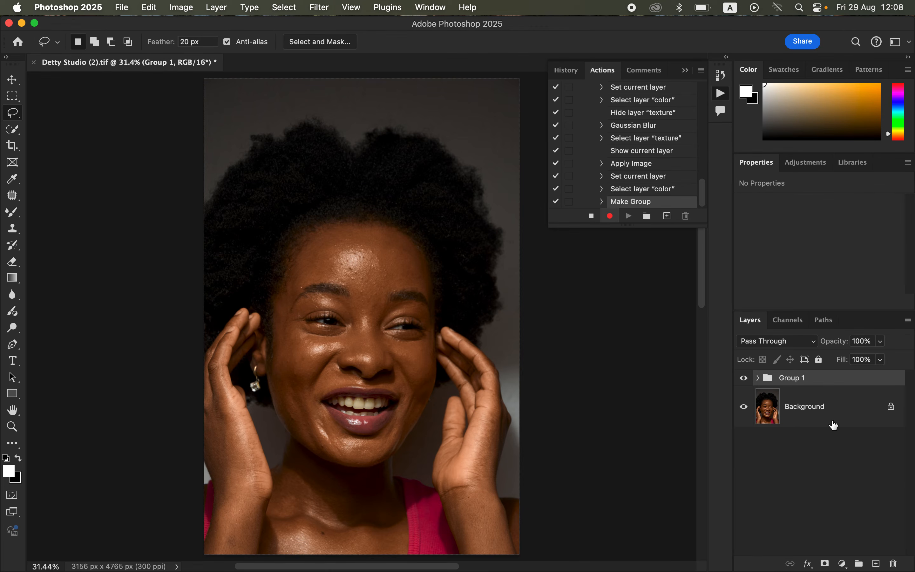
Step: Rename the new group FS SEP 16
{"action": "double_click", "coordinate": [793, 378]}
{"action": "type", "text": "FS SEP 16"}
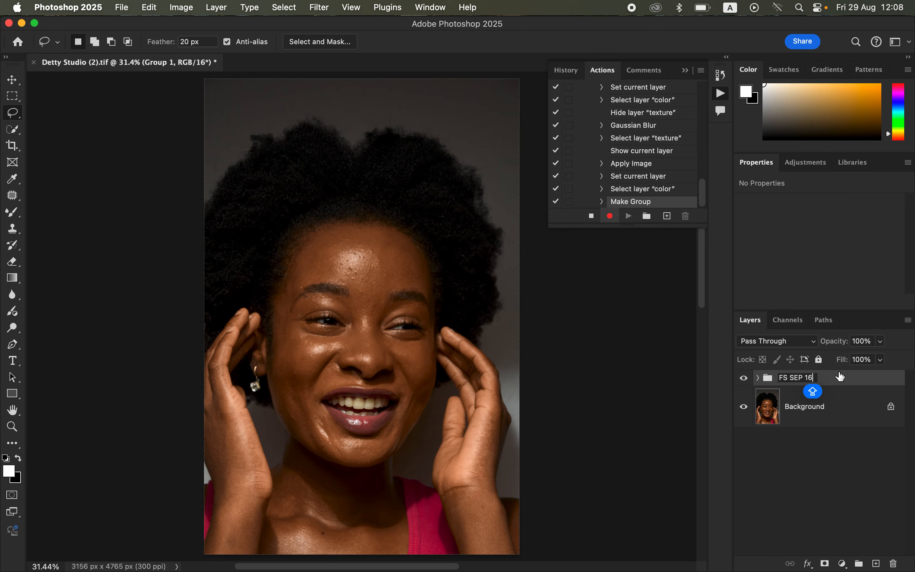
{"action": "key", "text": "Return"}
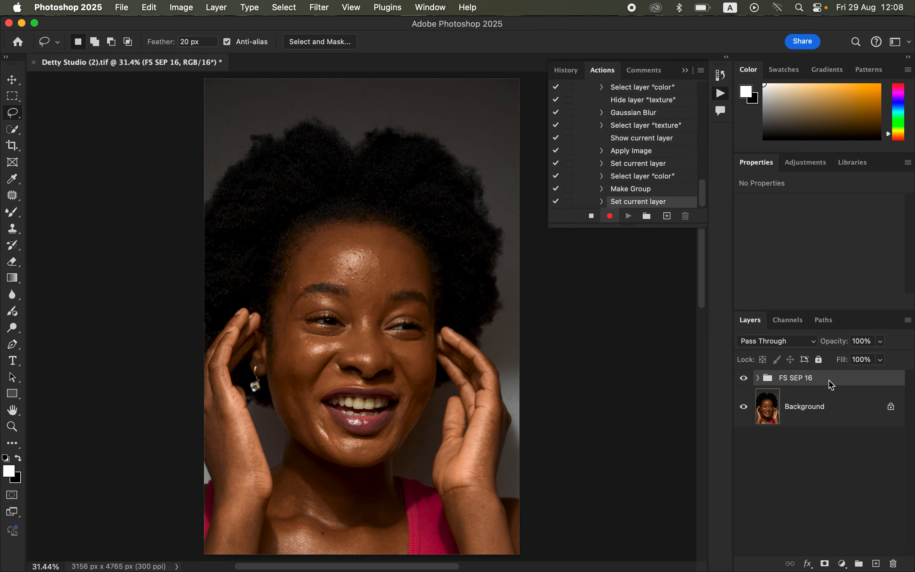
Step: Expand the FS SEP 16 group, select the color layer and hide the texture layer
{"action": "left_click", "coordinate": [758, 377]}
{"action": "left_click", "coordinate": [829, 457]}
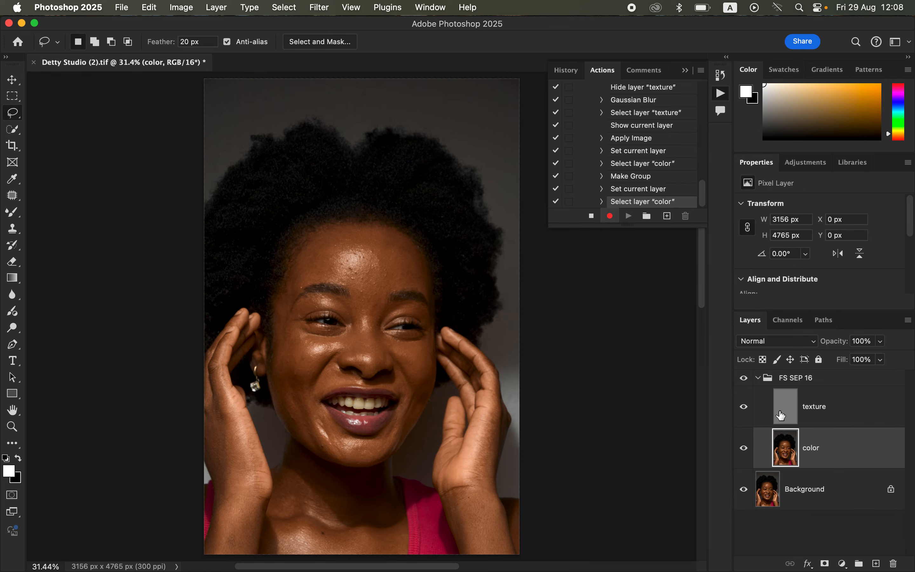
{"action": "left_click", "coordinate": [744, 412]}
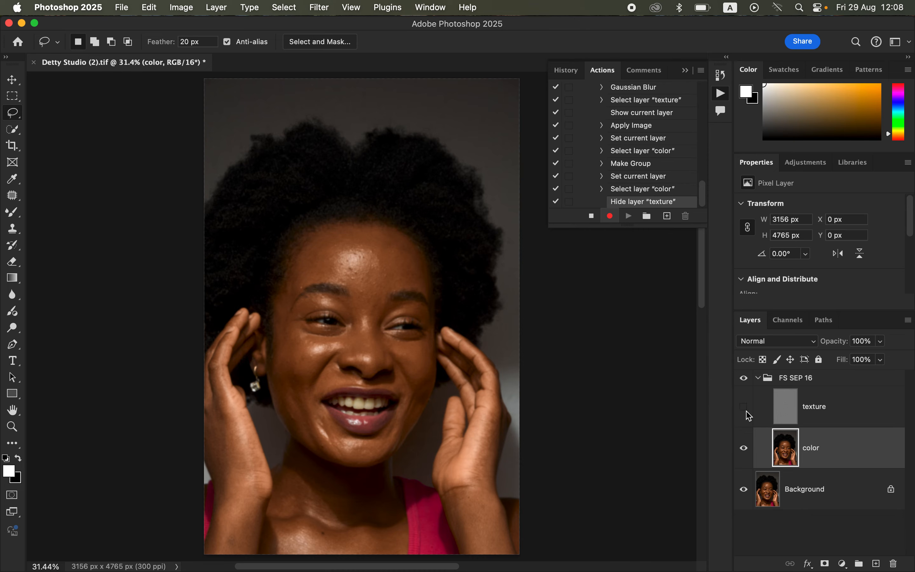
Step: Stop recording the action, collapse FS SEP ACTION in the action list and select the FS SEP 16 group
{"action": "left_click", "coordinate": [592, 217]}
{"action": "left_click_drag", "start_coordinate": [701, 196], "coordinate": [706, 162]}
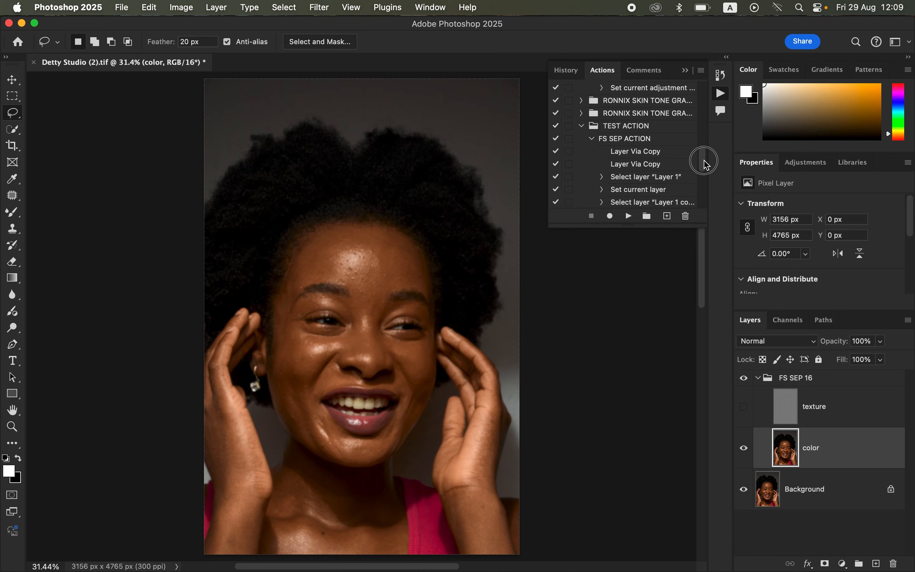
{"action": "left_click", "coordinate": [591, 138]}
{"action": "left_click", "coordinate": [817, 378]}
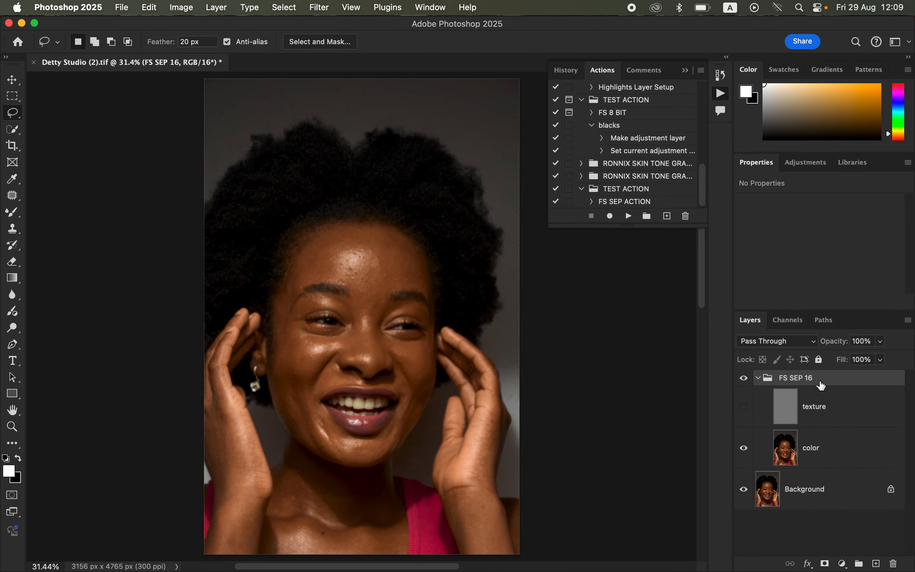
Step: Delete the FS SEP 16 group and play FS SEP ACTION to test it
{"action": "key", "text": "BackSpace"}
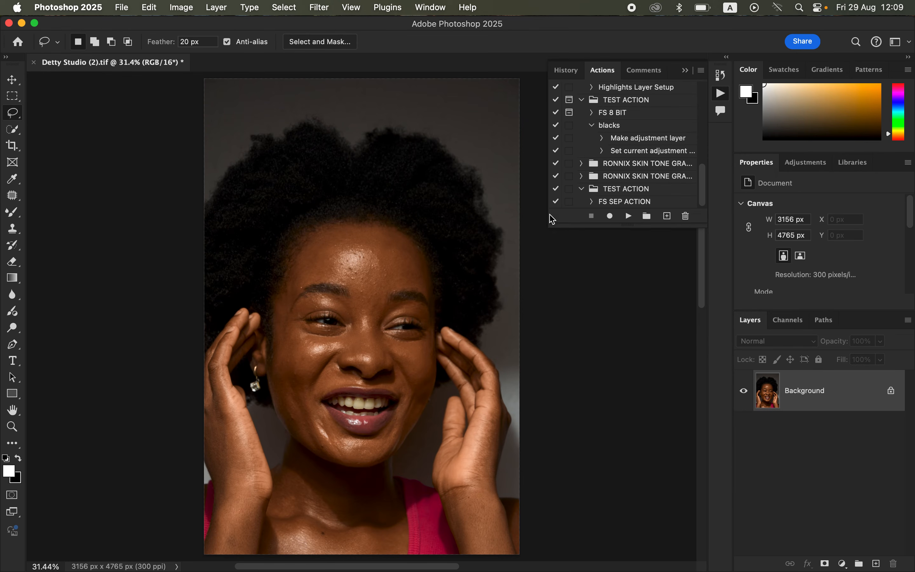
{"action": "left_click", "coordinate": [626, 203]}
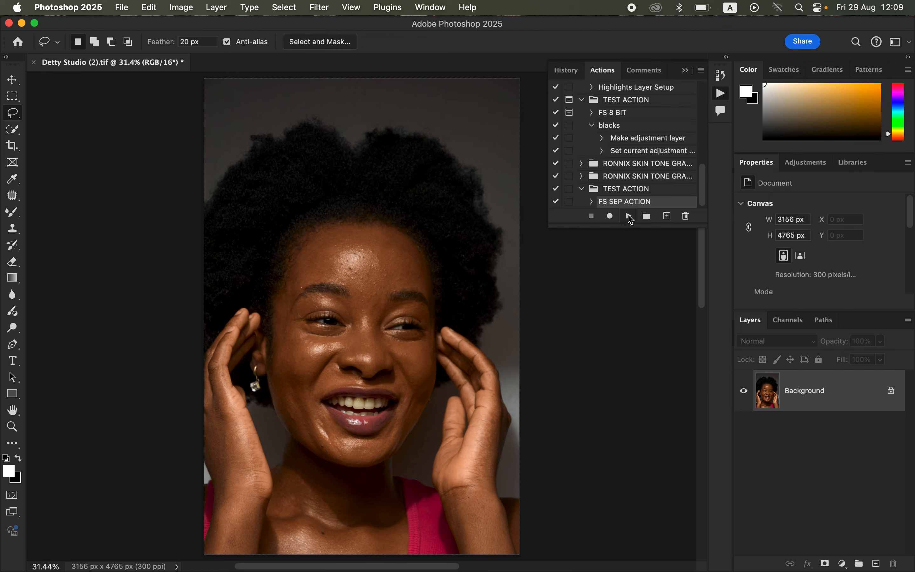
{"action": "left_click", "coordinate": [628, 217]}
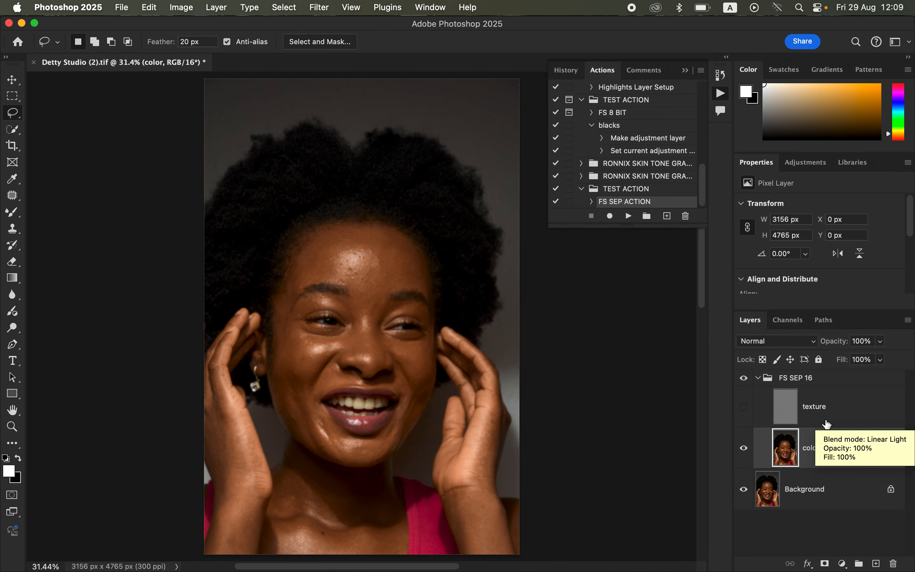
Step: Delete the rebuilt group and start recording a new action named FS SEP 16 in the TEST ACTION set
{"action": "left_click", "coordinate": [840, 383]}
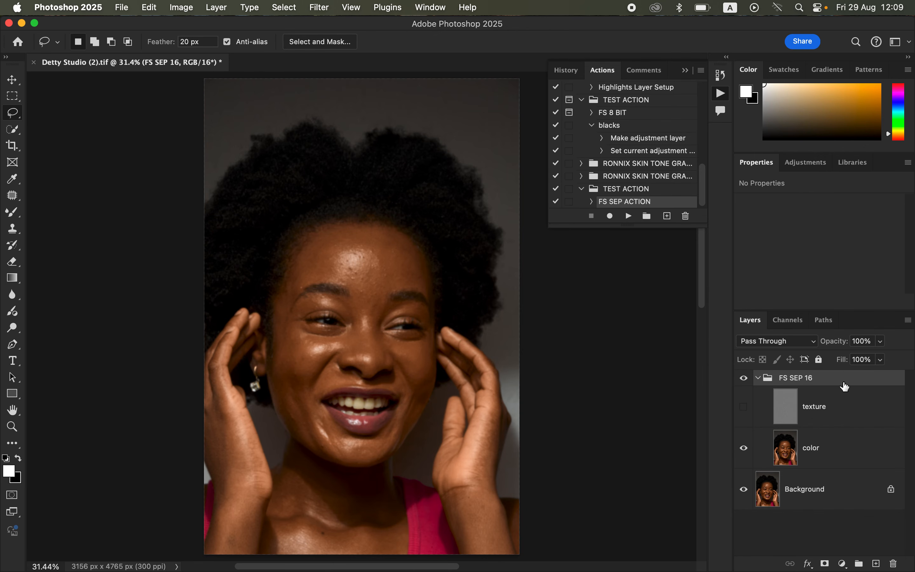
{"action": "key", "text": "Delete"}
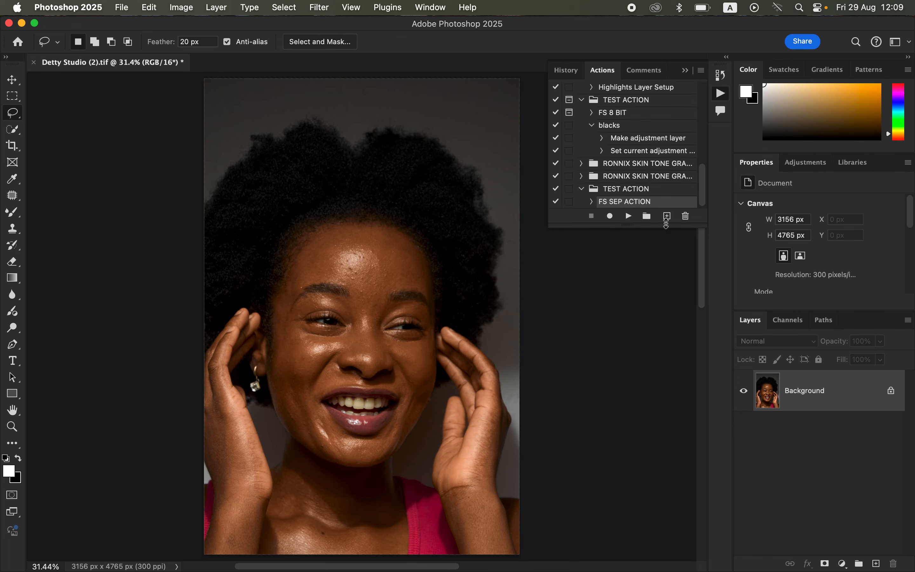
{"action": "left_click", "coordinate": [667, 217]}
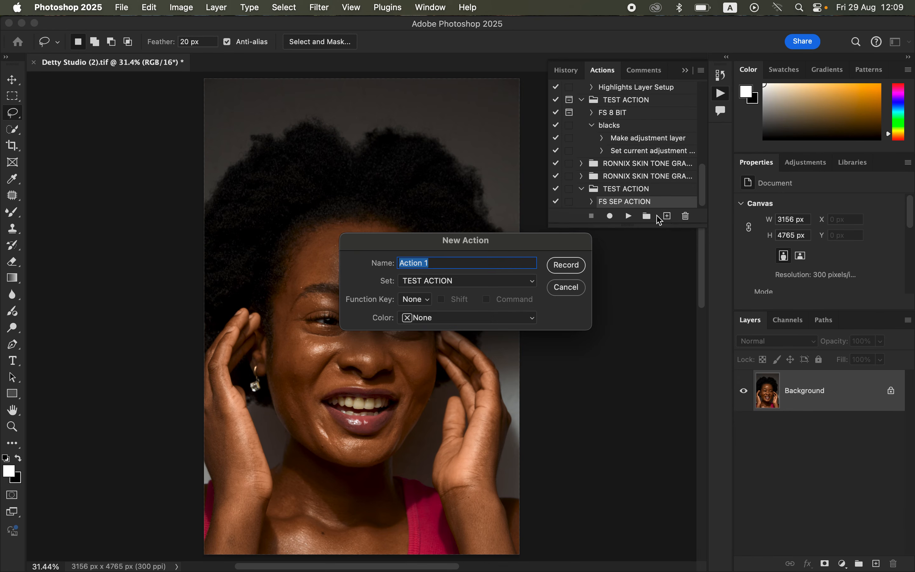
{"action": "type", "text": "FS SEP 16"}
{"action": "left_click", "coordinate": [566, 265]}
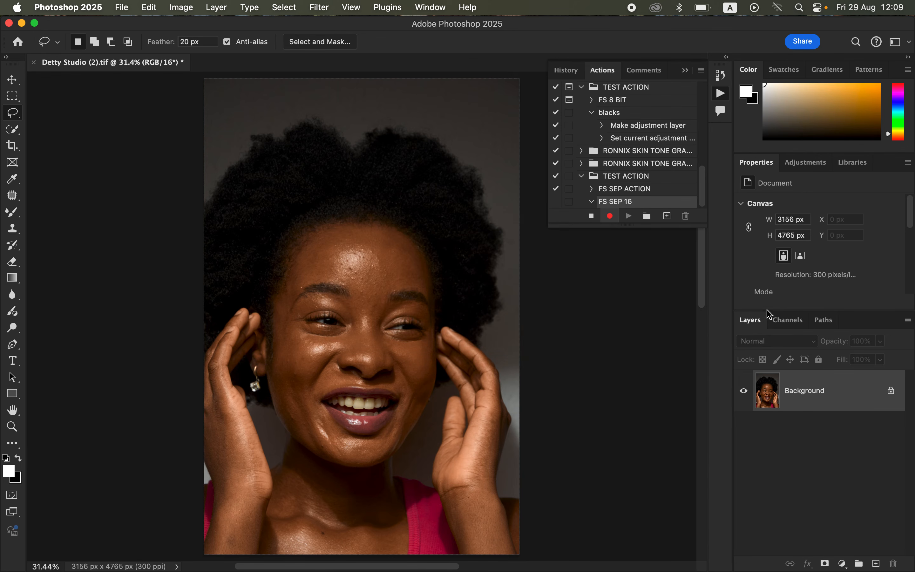
Step: Duplicate the background layer twice and rename the lower copy COLOR
{"action": "key", "text": "super+j"}
{"action": "key", "text": "super+j"}
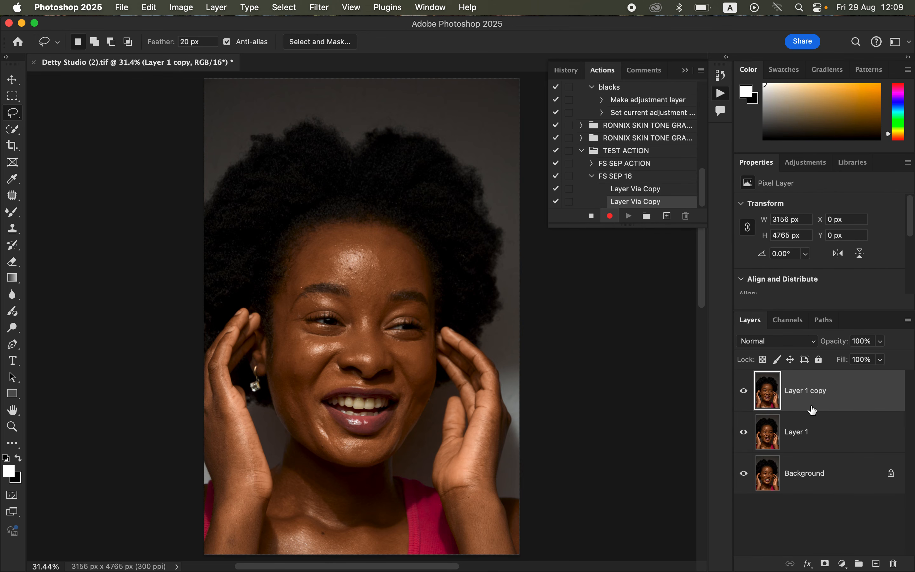
{"action": "double_click", "coordinate": [805, 433]}
{"action": "type", "text": "COLOR"}
{"action": "key", "text": "Return"}
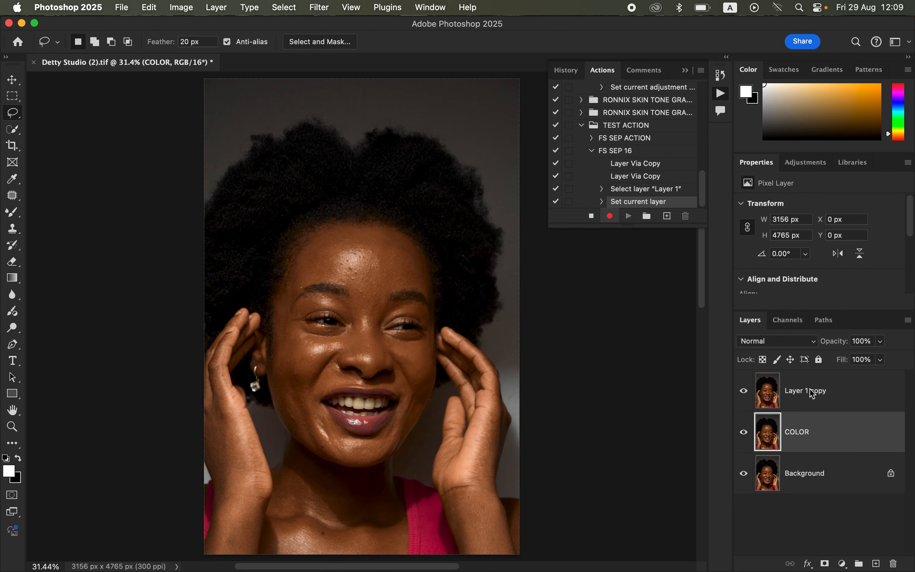
Step: Rename the upper copy TEXTURE, then select the COLOR layer and hide TEXTURE
{"action": "double_click", "coordinate": [810, 390]}
{"action": "type", "text": "TEXTURE"}
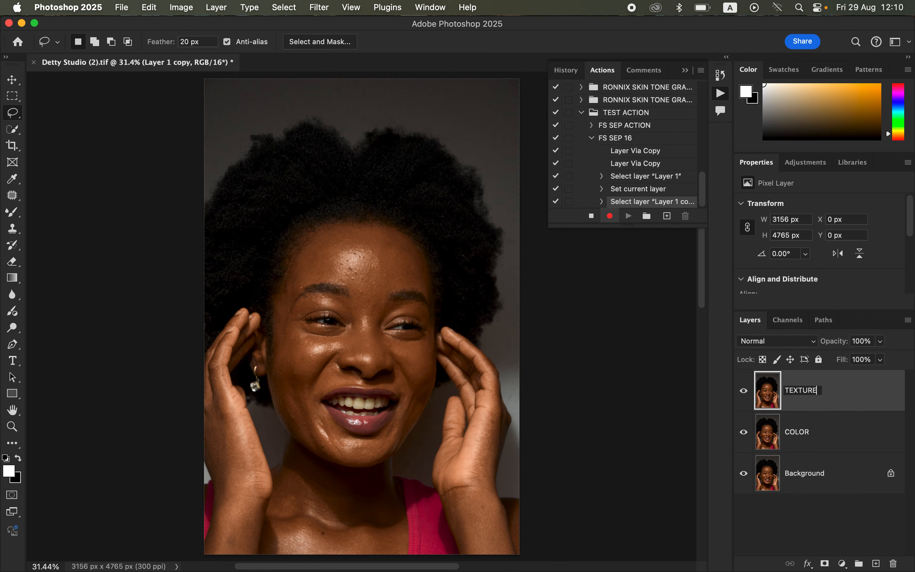
{"action": "key", "text": "Return"}
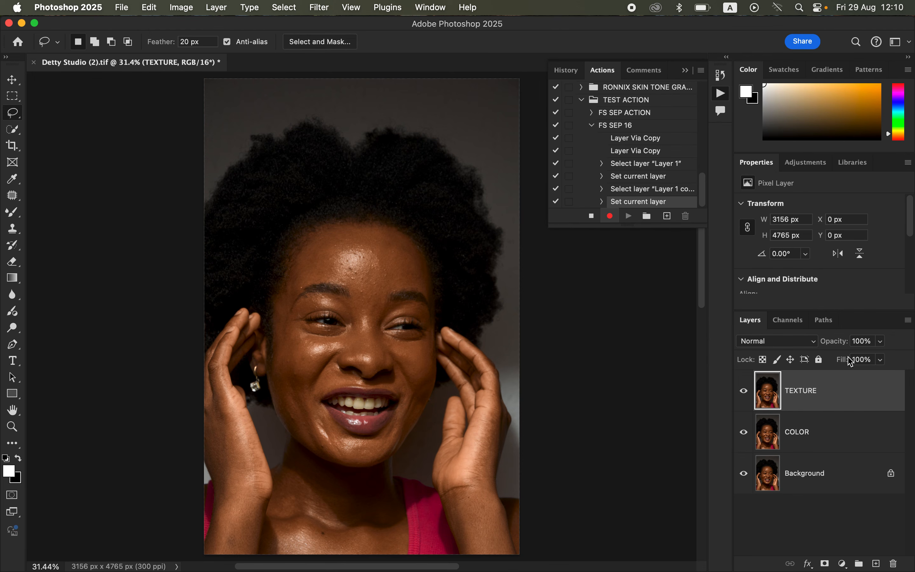
{"action": "left_click", "coordinate": [837, 443]}
{"action": "left_click", "coordinate": [743, 394]}
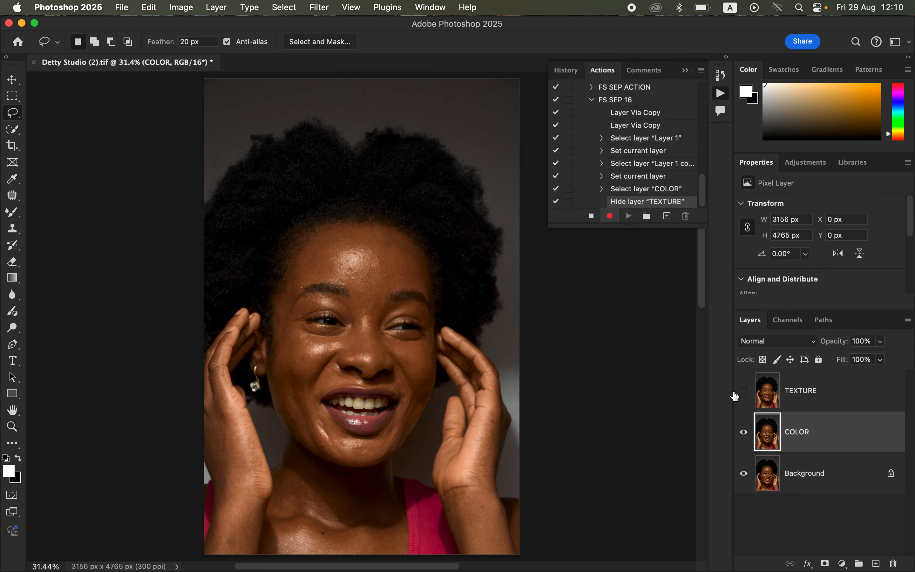
Step: Apply a 4.8 px Gaussian Blur to the COLOR layer and enable the dialog pause for that recorded step
{"action": "left_click", "coordinate": [326, 9]}
{"action": "mouse_move", "coordinate": [368, 171]}
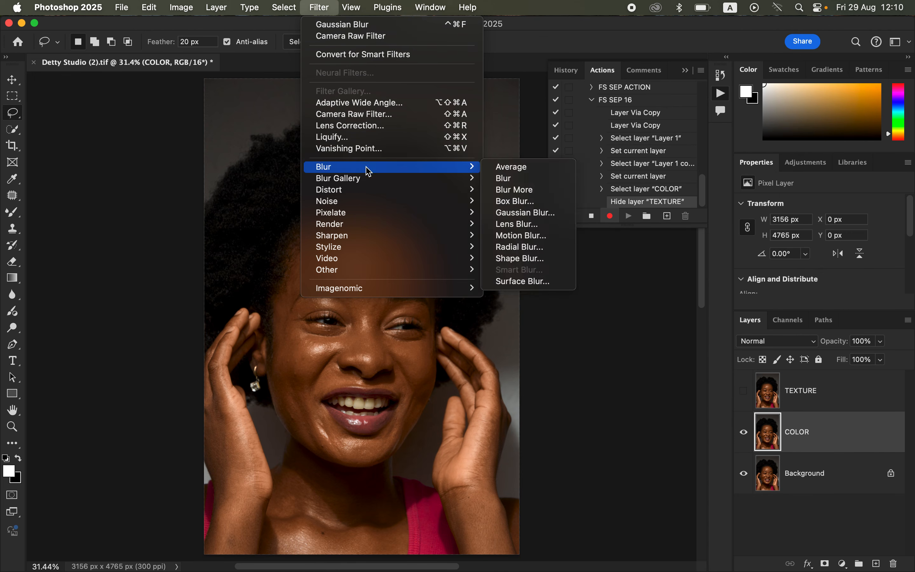
{"action": "left_click", "coordinate": [527, 213]}
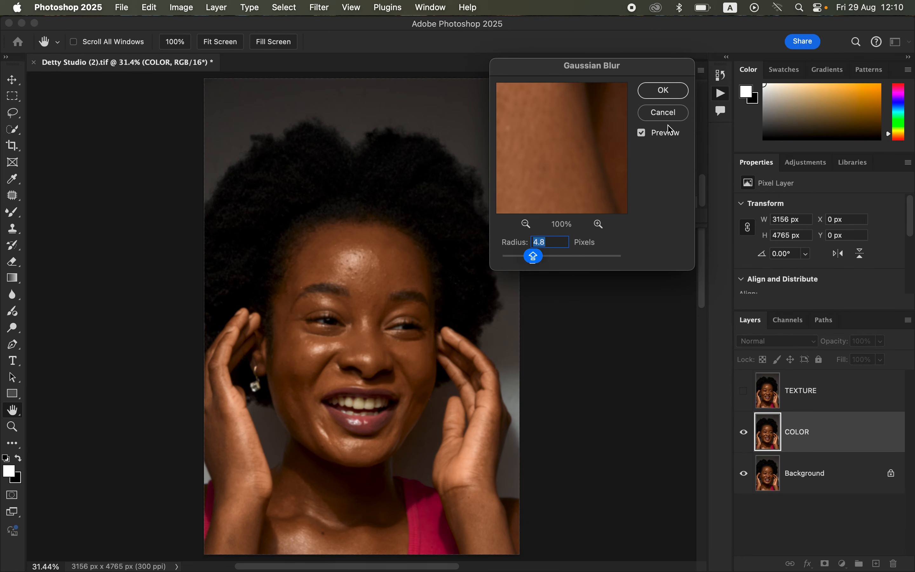
{"action": "left_click", "coordinate": [666, 91]}
{"action": "key", "text": "l"}
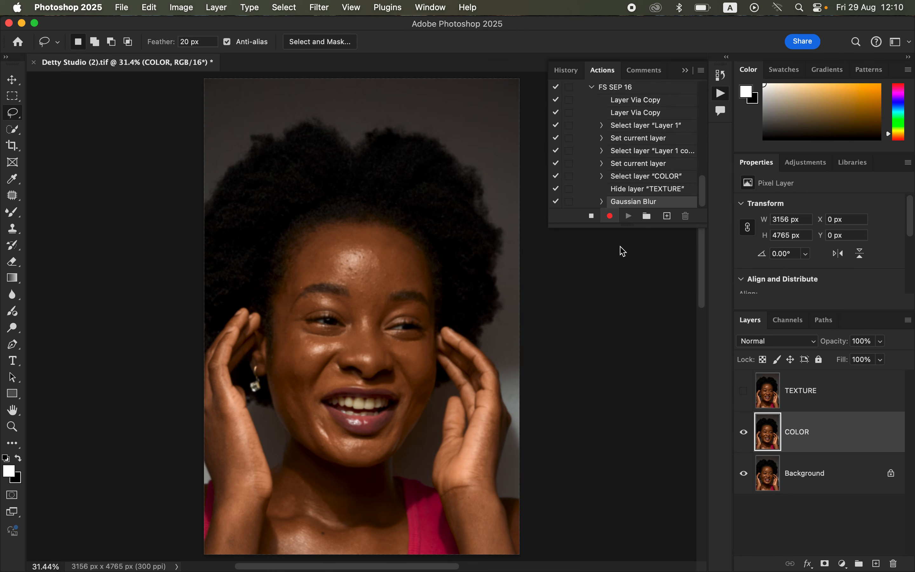
{"action": "left_click", "coordinate": [569, 201]}
Step: Select and show TEXTURE, then Apply Image from the COLOR layer, inverted, with Add blending, scale 2 and offset 0
{"action": "left_click", "coordinate": [825, 403]}
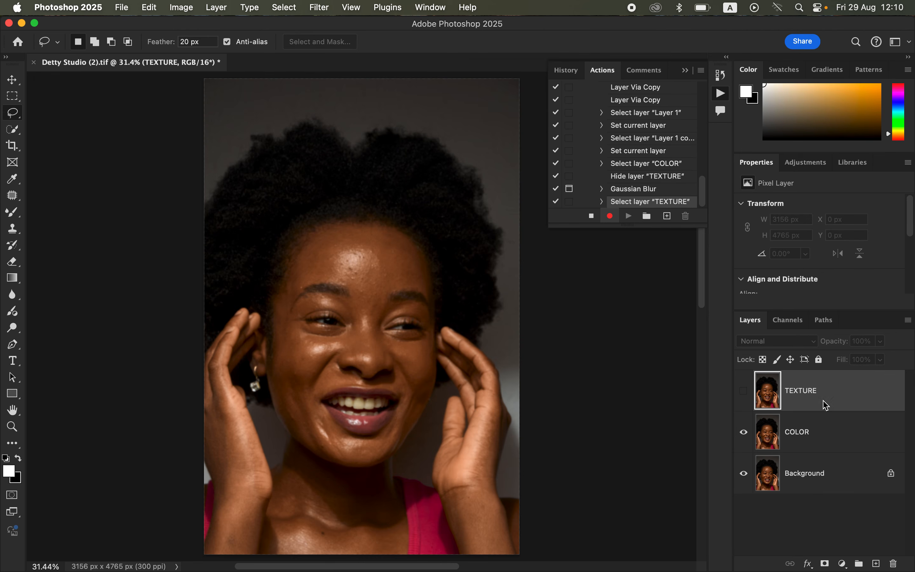
{"action": "left_click", "coordinate": [743, 393]}
{"action": "left_click", "coordinate": [187, 10]}
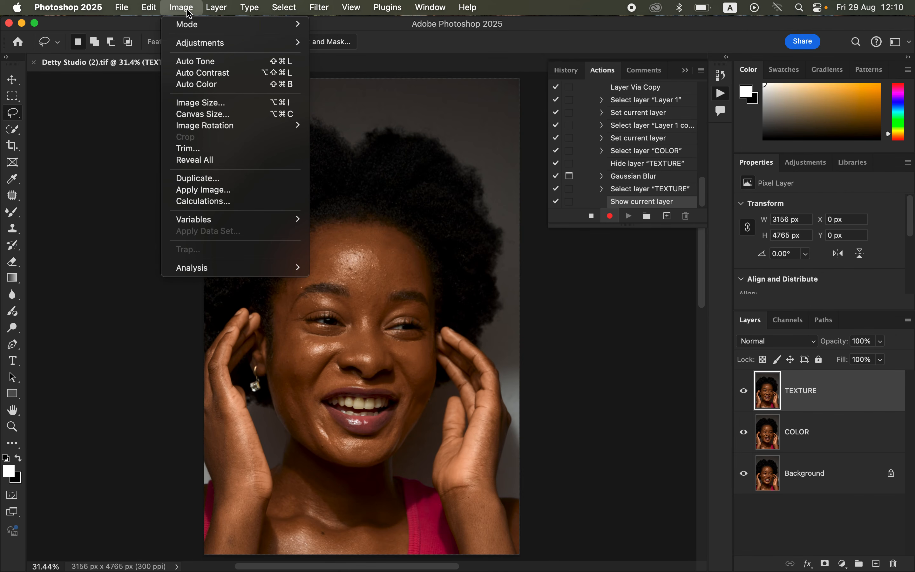
{"action": "left_click", "coordinate": [226, 191]}
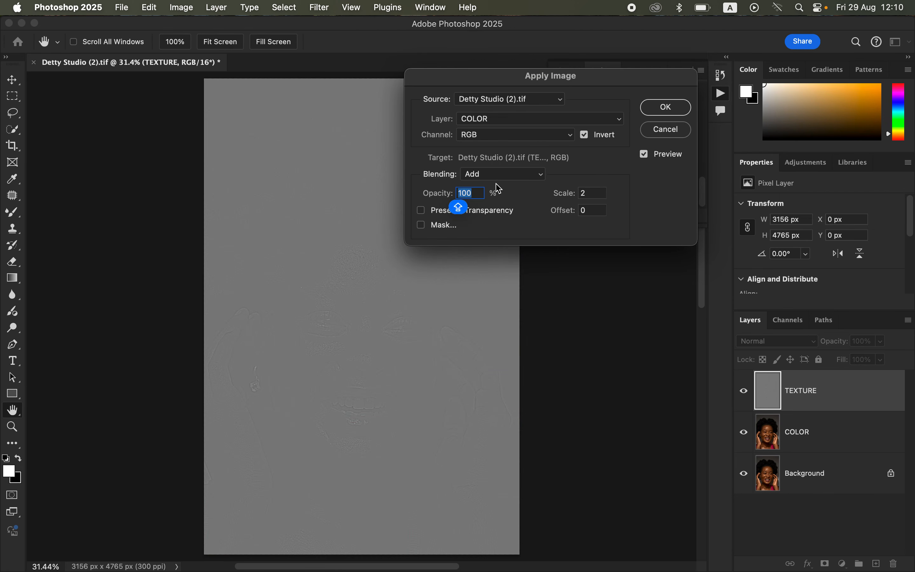
{"action": "left_click", "coordinate": [666, 107]}
Step: Set TEXTURE's blend mode to Linear Light and group it together with the COLOR layer
{"action": "left_click", "coordinate": [783, 342]}
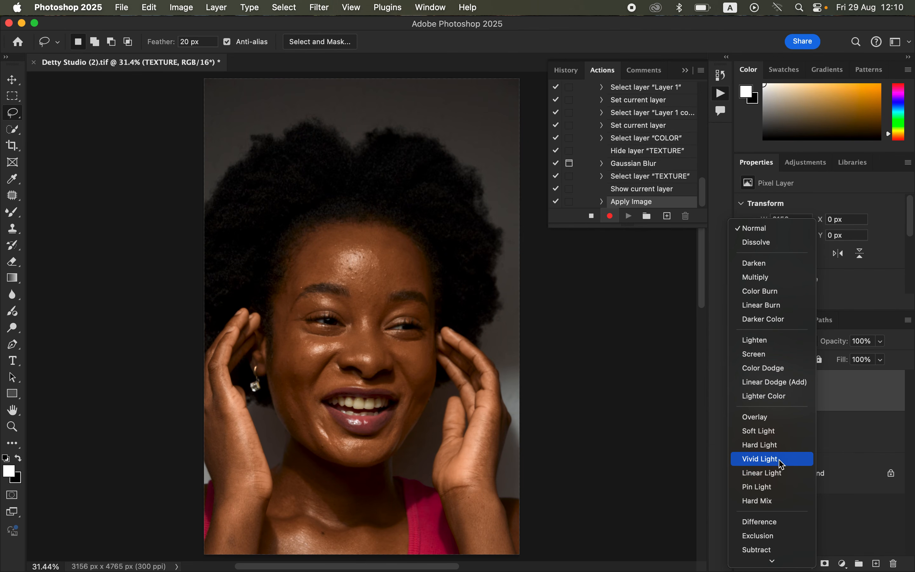
{"action": "left_click", "coordinate": [782, 473]}
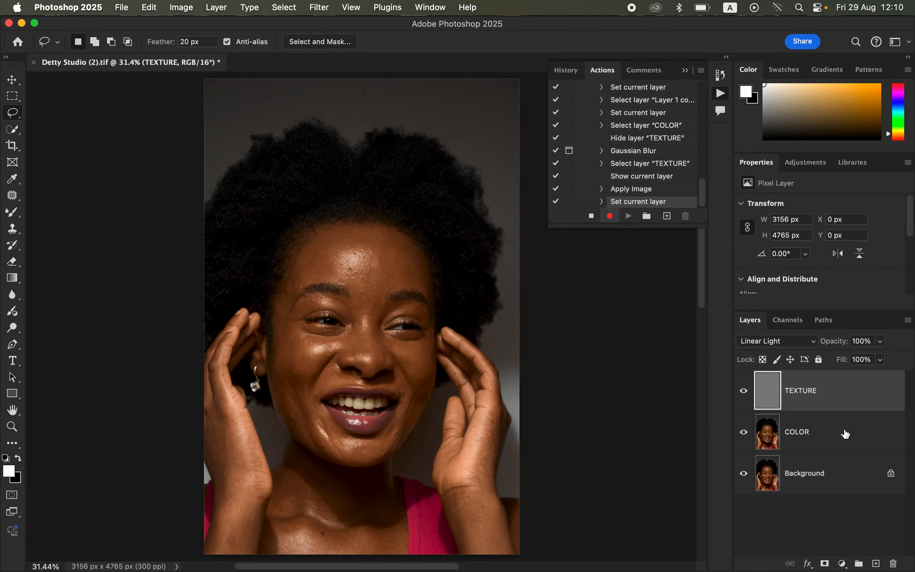
{"action": "left_click", "coordinate": [845, 431]}
{"action": "key", "text": "super+g"}
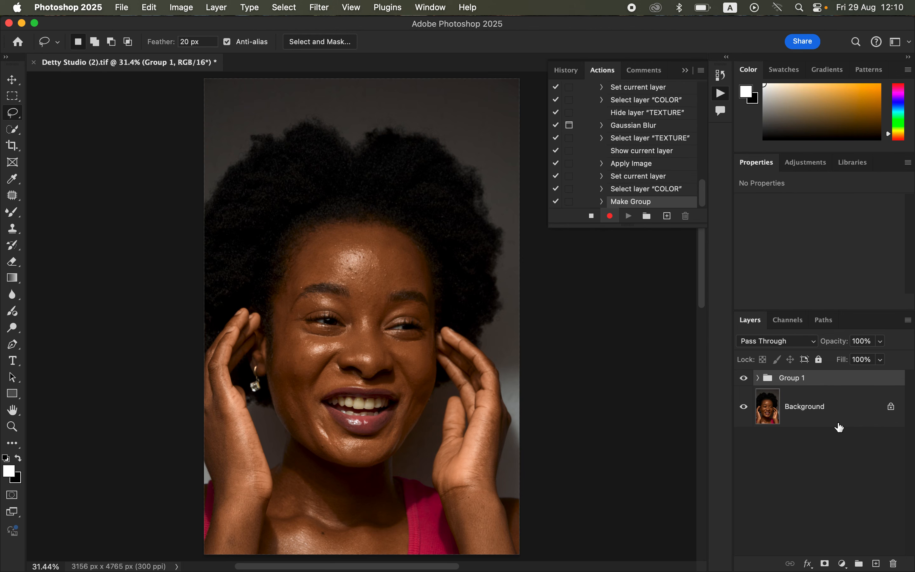
Step: Rename the new group FS 16
{"action": "double_click", "coordinate": [801, 378]}
{"action": "type", "text": "F"}
{"action": "key", "text": "Caps_Lock"}
{"action": "type", "text": "S 16"}
{"action": "key", "text": "Return"}
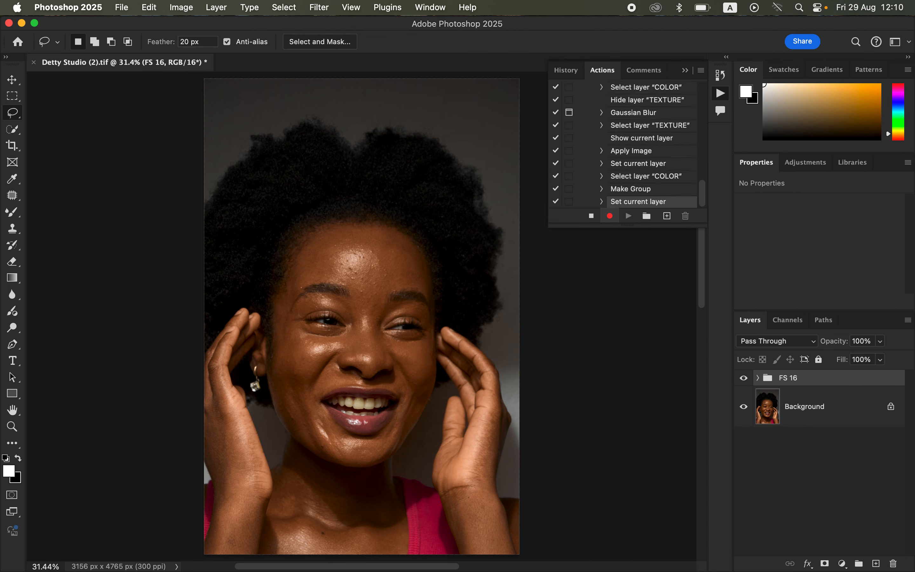
Step: Expand the FS 16 group, select the COLOR layer and hide TEXTURE
{"action": "left_click", "coordinate": [758, 378]}
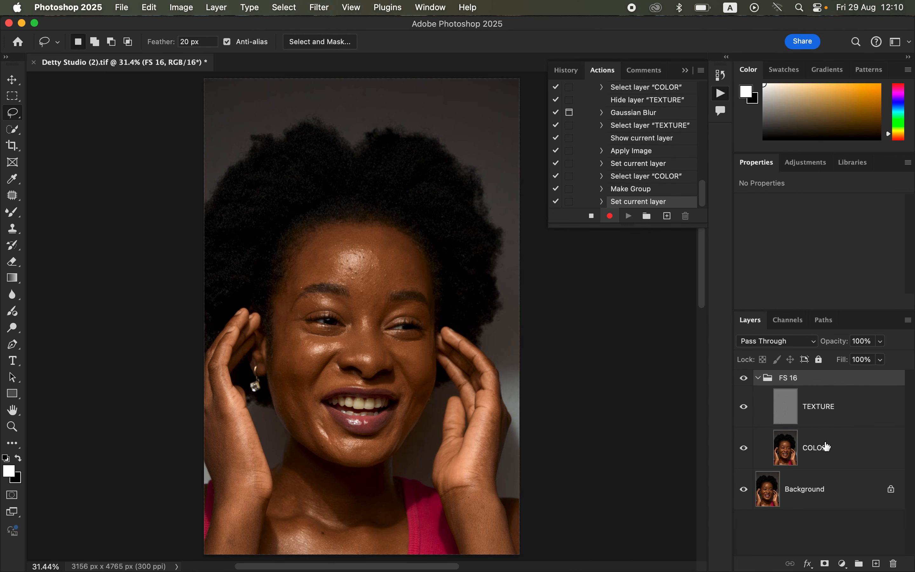
{"action": "left_click", "coordinate": [828, 452]}
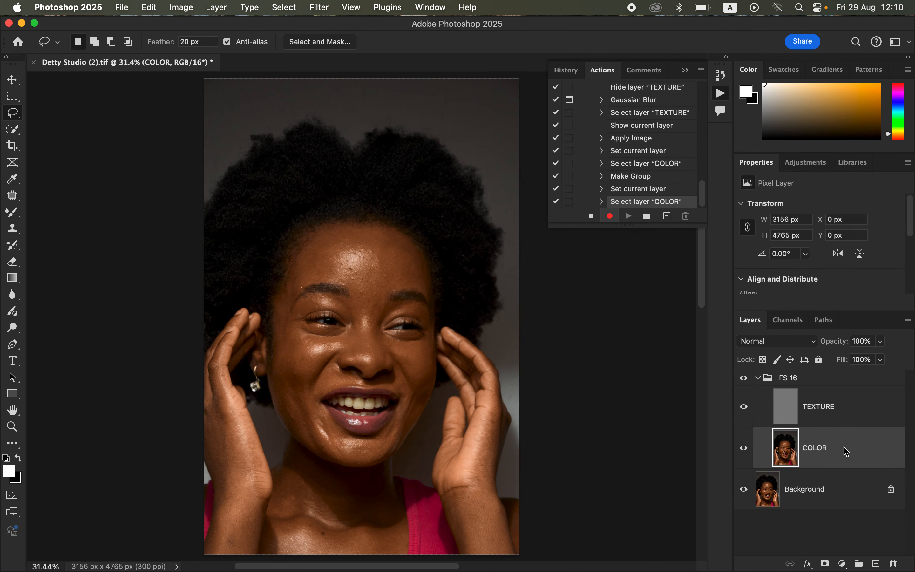
{"action": "left_click", "coordinate": [744, 407]}
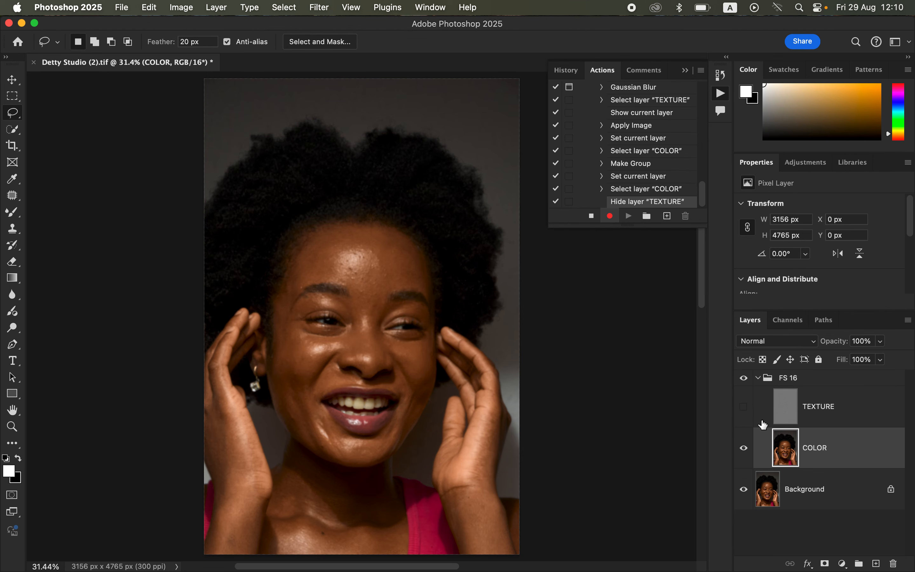
Step: Stop recording the action and collapse the FS SEP 16 action in the list
{"action": "left_click", "coordinate": [592, 217]}
{"action": "left_click_drag", "start_coordinate": [703, 206], "coordinate": [700, 172]}
{"action": "left_click", "coordinate": [593, 126]}
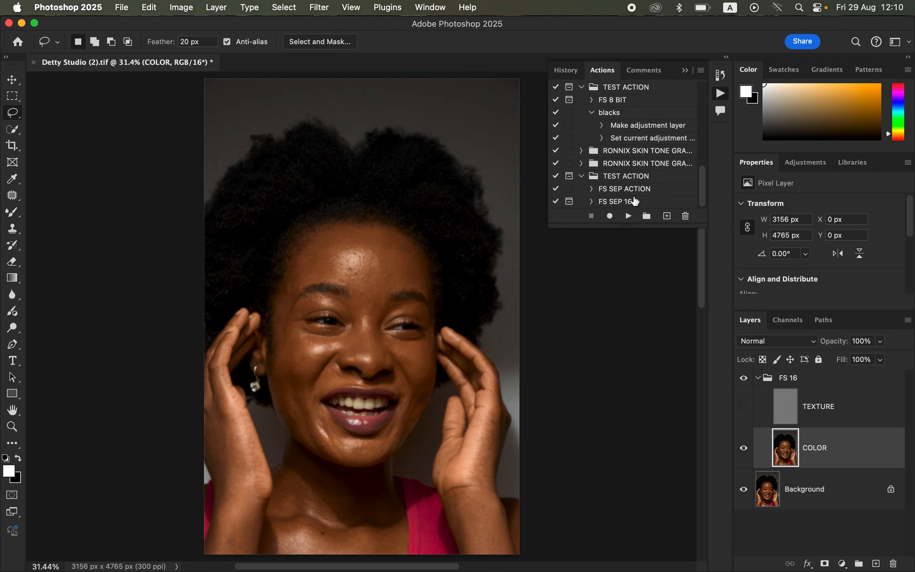
Step: Delete the FS 16 group and play the FS SEP 16 action
{"action": "left_click", "coordinate": [829, 380]}
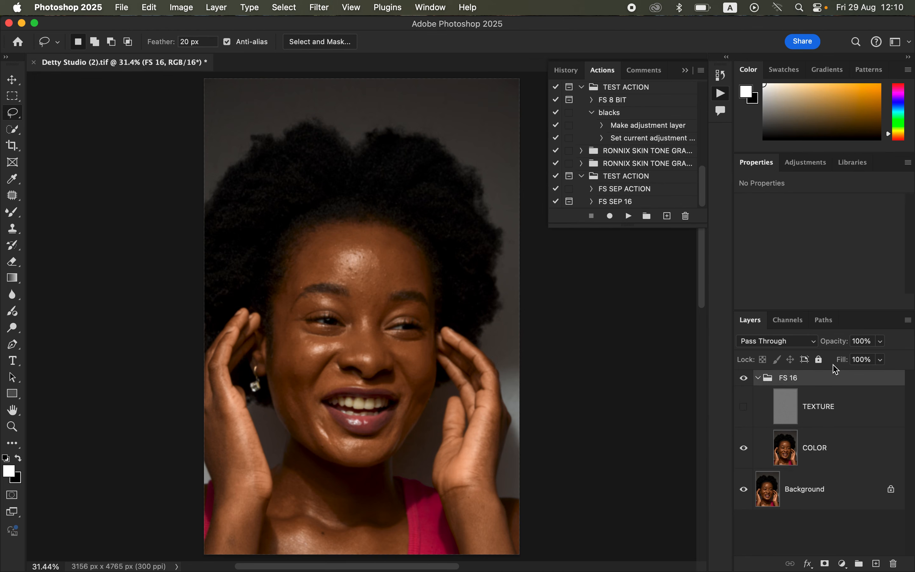
{"action": "key", "text": "Delete"}
{"action": "left_click", "coordinate": [606, 201]}
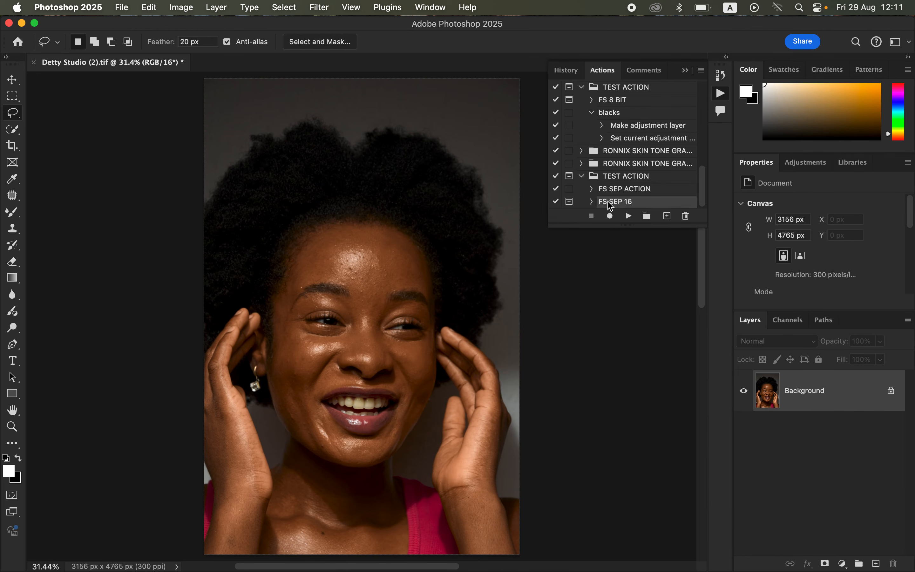
{"action": "left_click", "coordinate": [629, 217]}
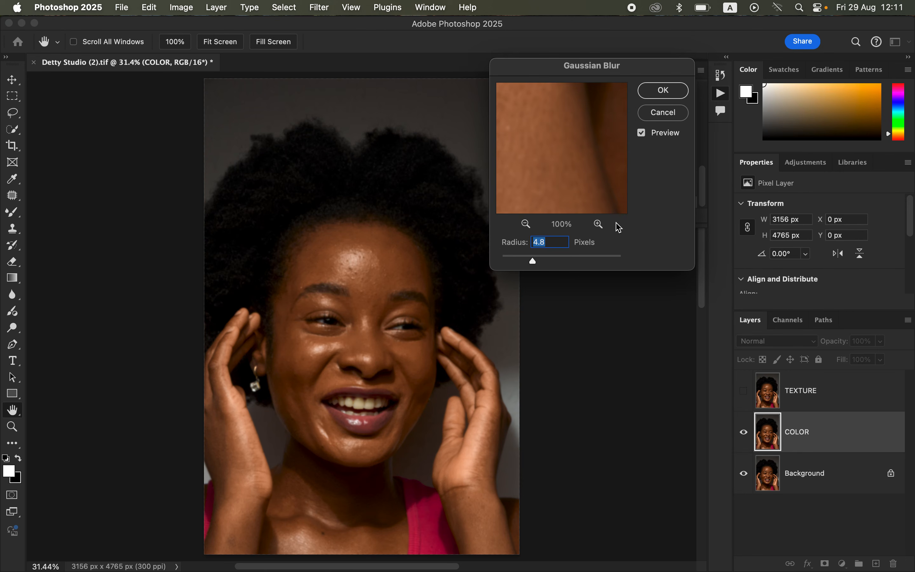
Step: Increase the radius in the paused Gaussian Blur dialog and confirm the blur
{"action": "left_click_drag", "start_coordinate": [607, 73], "coordinate": [664, 74]}
{"action": "left_click_drag", "start_coordinate": [590, 261], "coordinate": [620, 262]}
{"action": "left_click", "coordinate": [726, 99]}
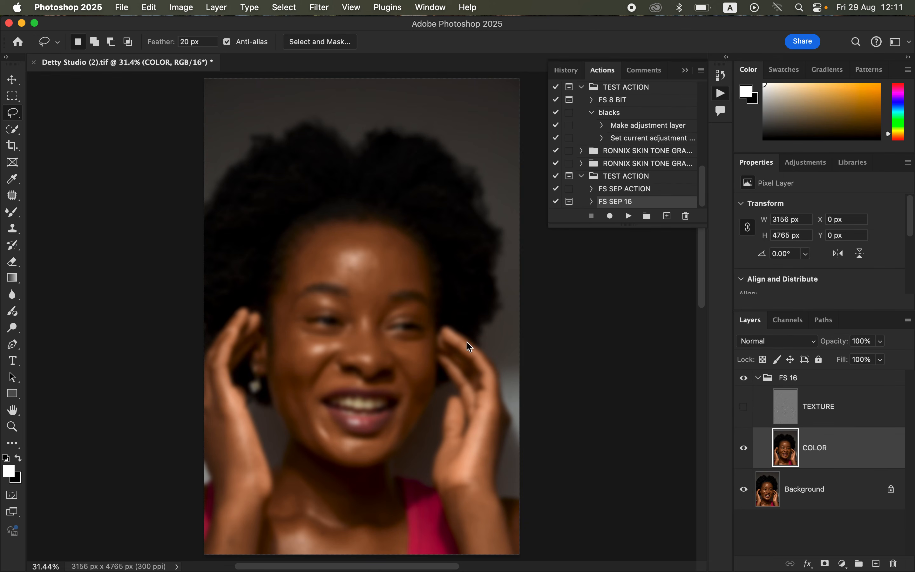
Step: Select the Mixer Brush tool and collapse the Actions panel
{"action": "left_click", "coordinate": [11, 214]}
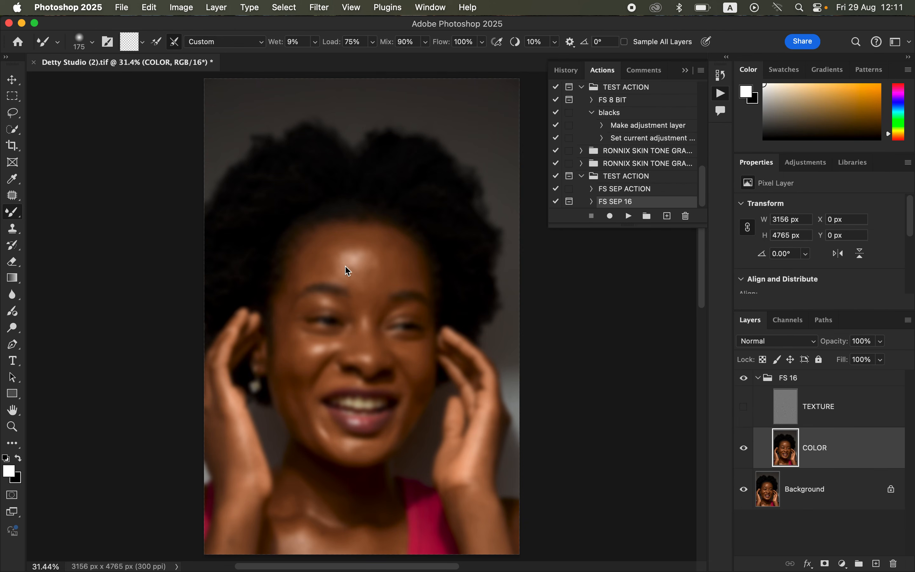
{"action": "left_click", "coordinate": [685, 71]}
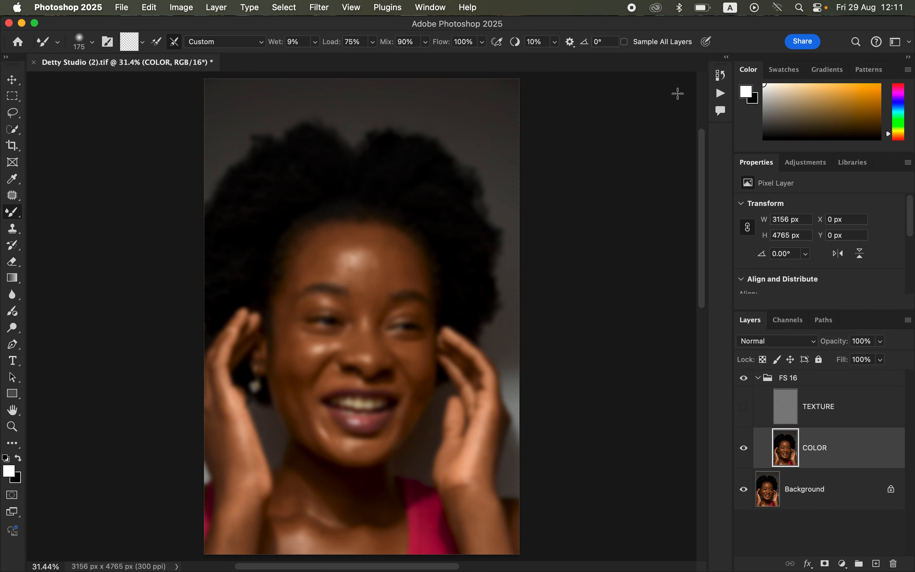